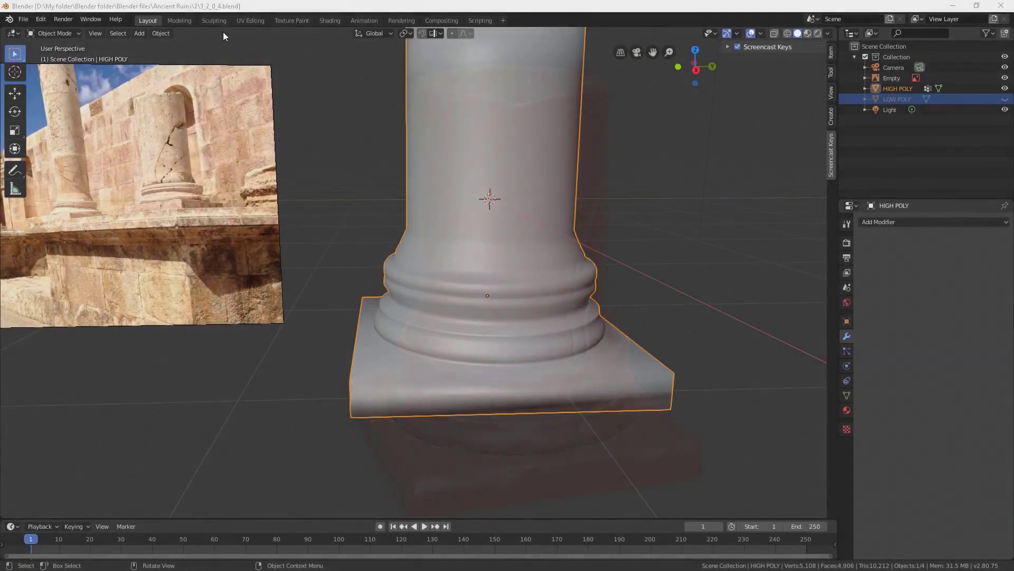
Switch to the Sculpting workspace and zoom out to frame the whole HIGH POLY column
click(215, 21)
middle_drag(657, 205, 557, 209)
scroll(547, 192, down, 3)
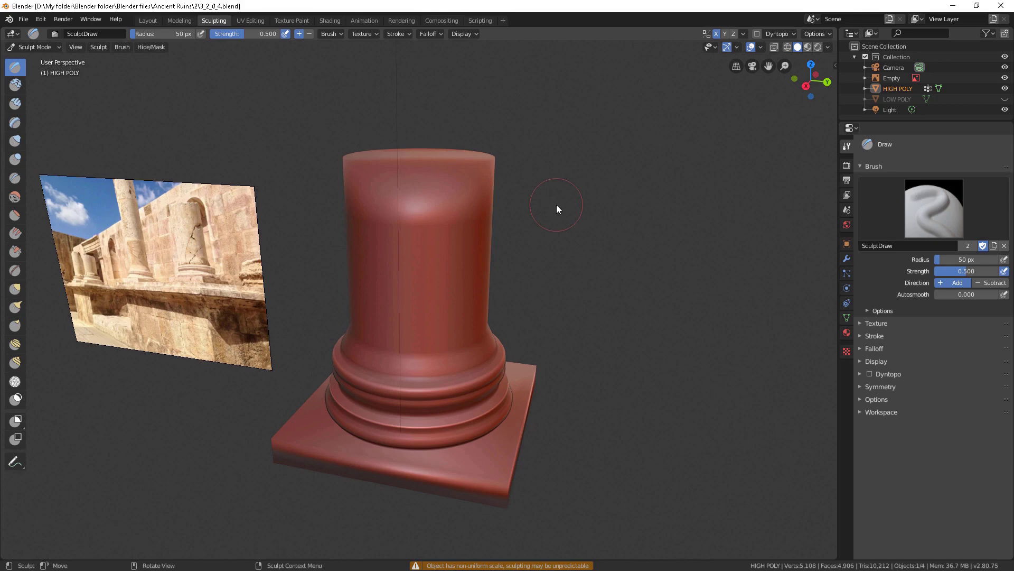
Cycle through the Smooth, Draw and Crease brushes, ending on the Grab brush
key(n)
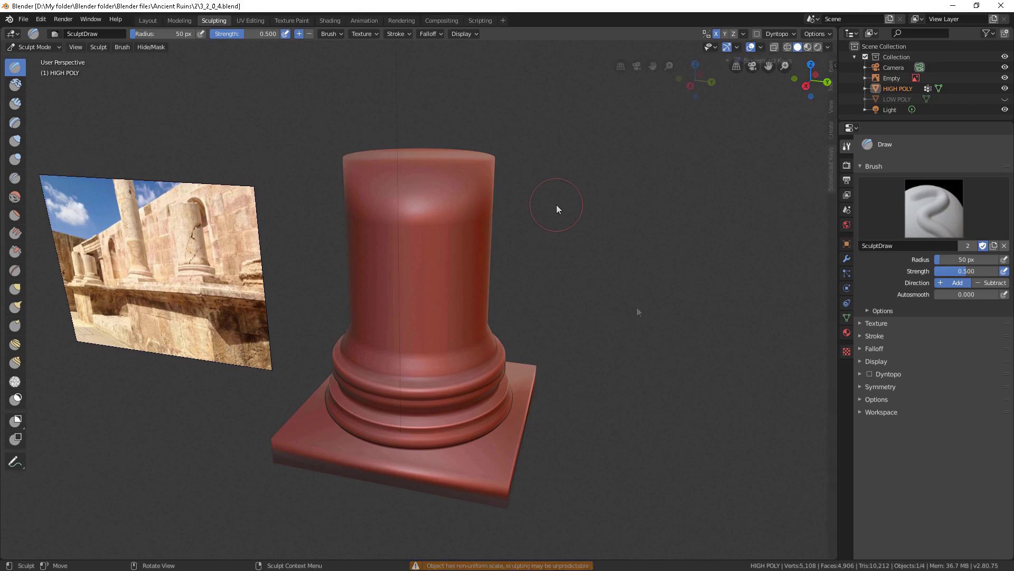
key(s)
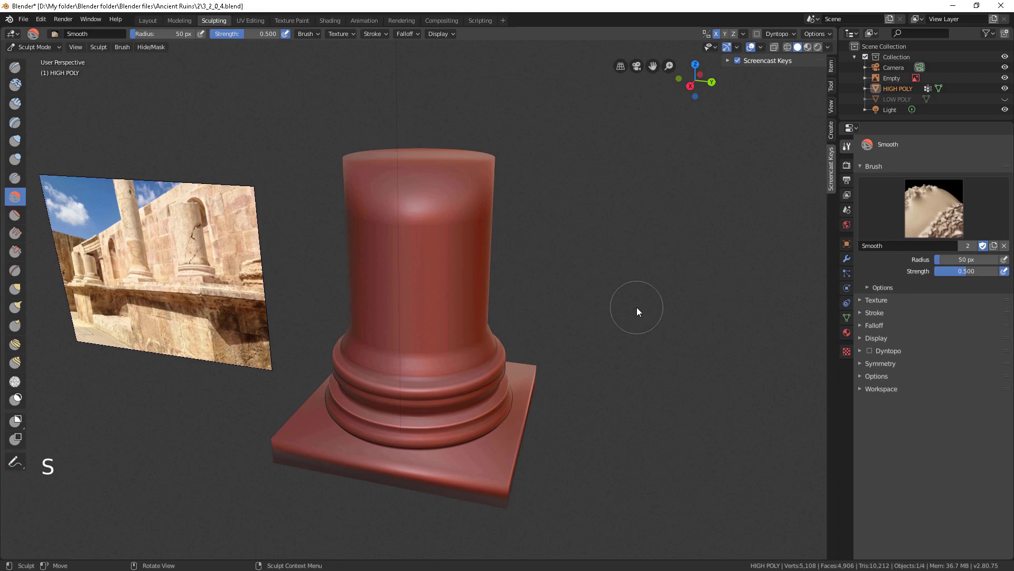
key(x)
key(shift+c)
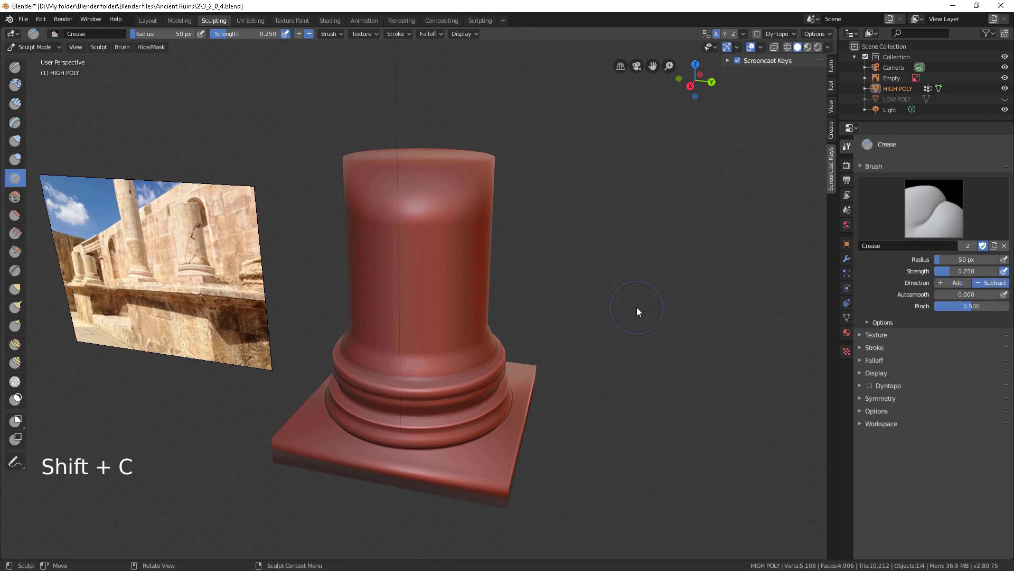
key(g)
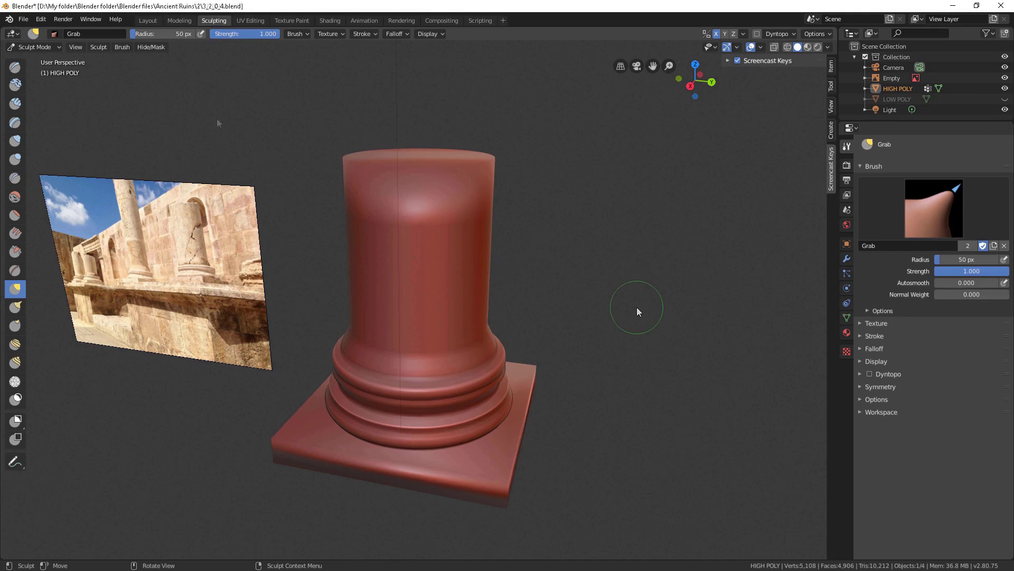
In Preferences > Keymap, expand 3D View > Sculpt > Sculpt (Global)
click(41, 19)
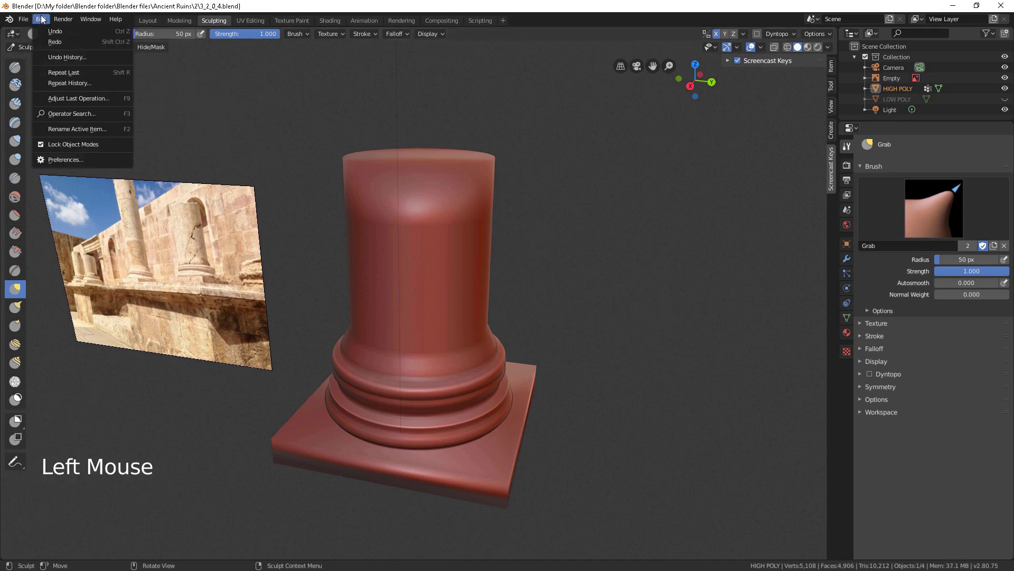
click(106, 160)
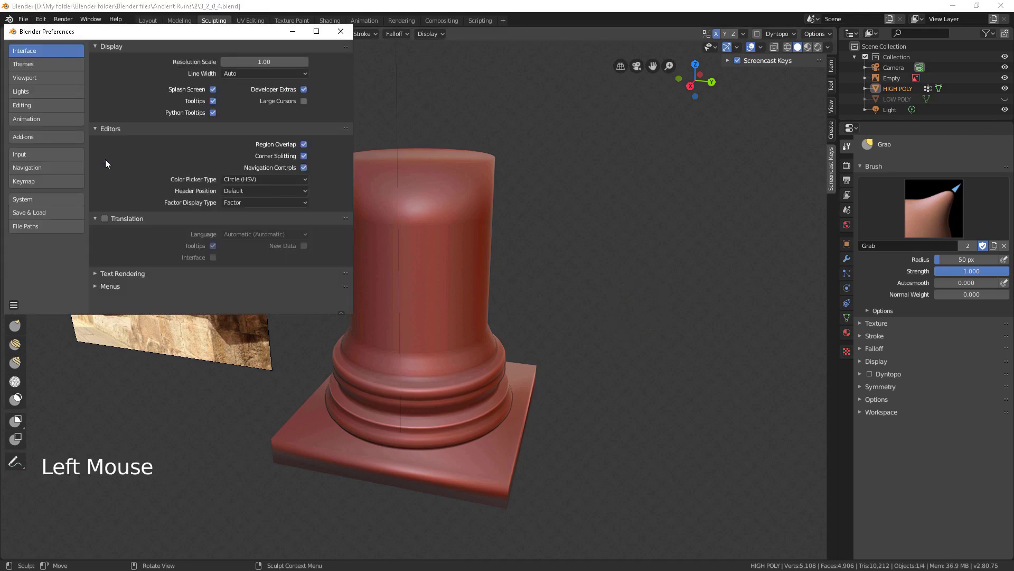
click(76, 184)
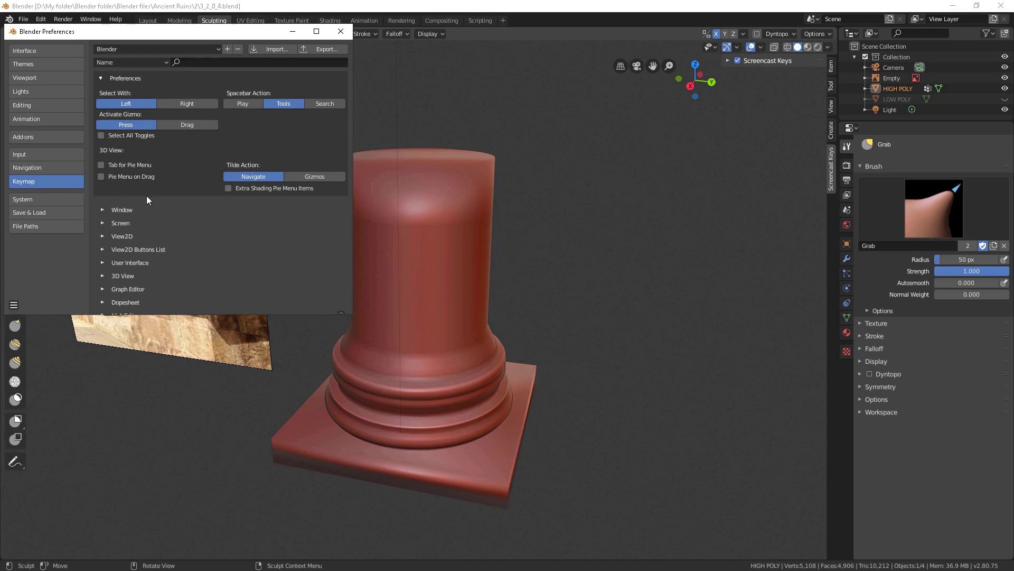
scroll(146, 198, down, 2)
click(103, 233)
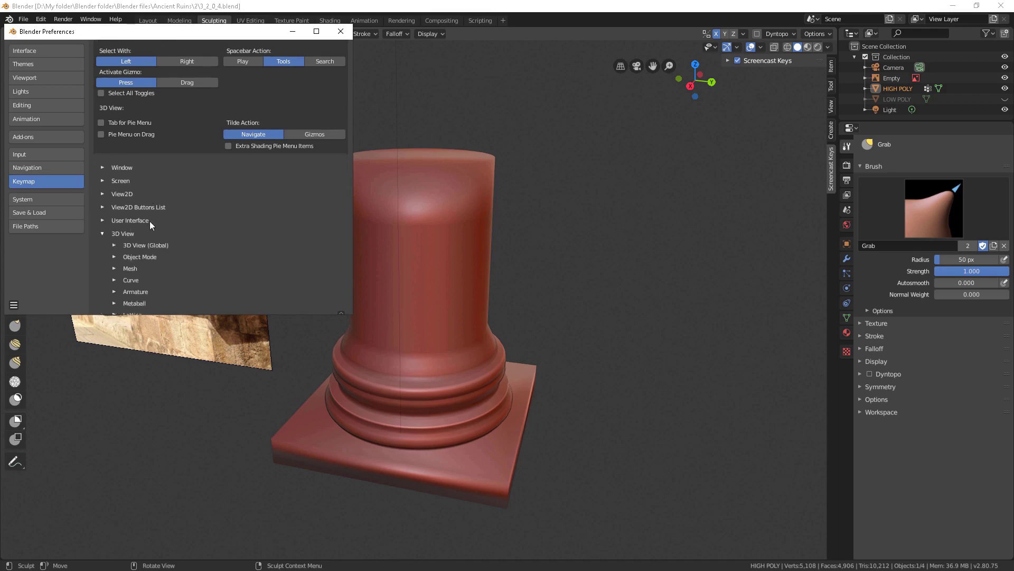
scroll(168, 215, down, 3)
scroll(169, 214, down, 5)
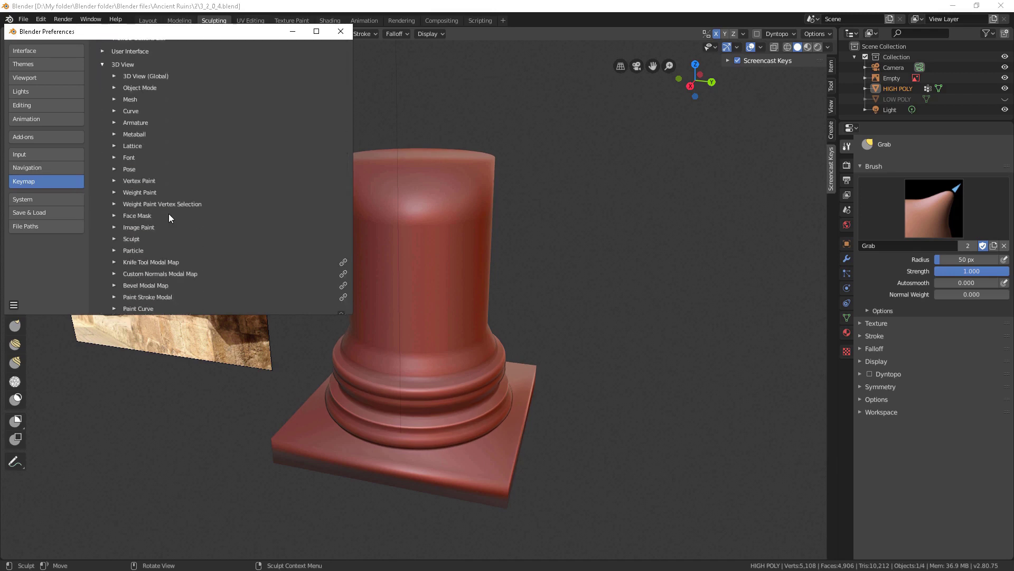
click(114, 238)
scroll(200, 232, down, 3)
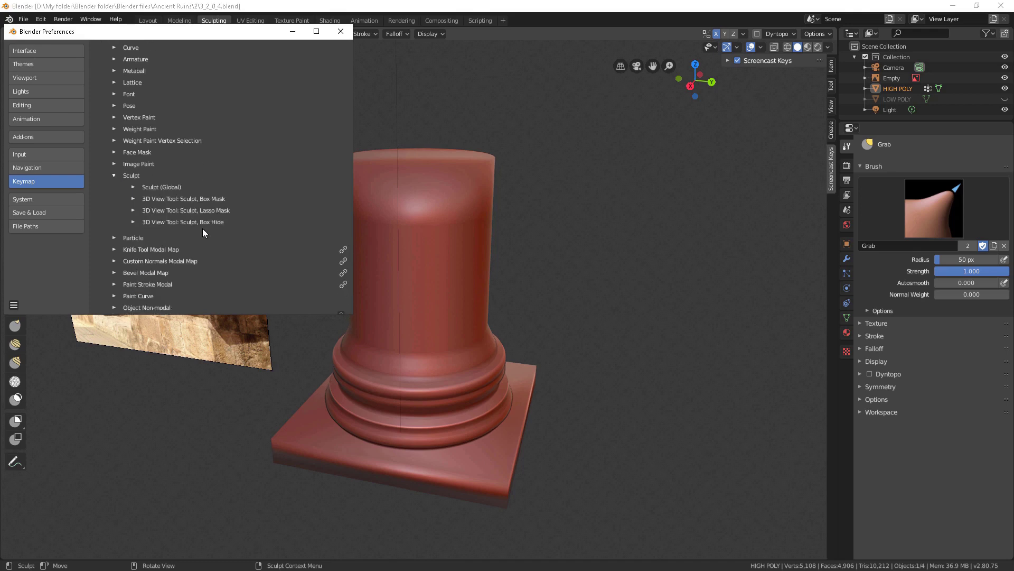
click(133, 187)
scroll(250, 239, down, 15)
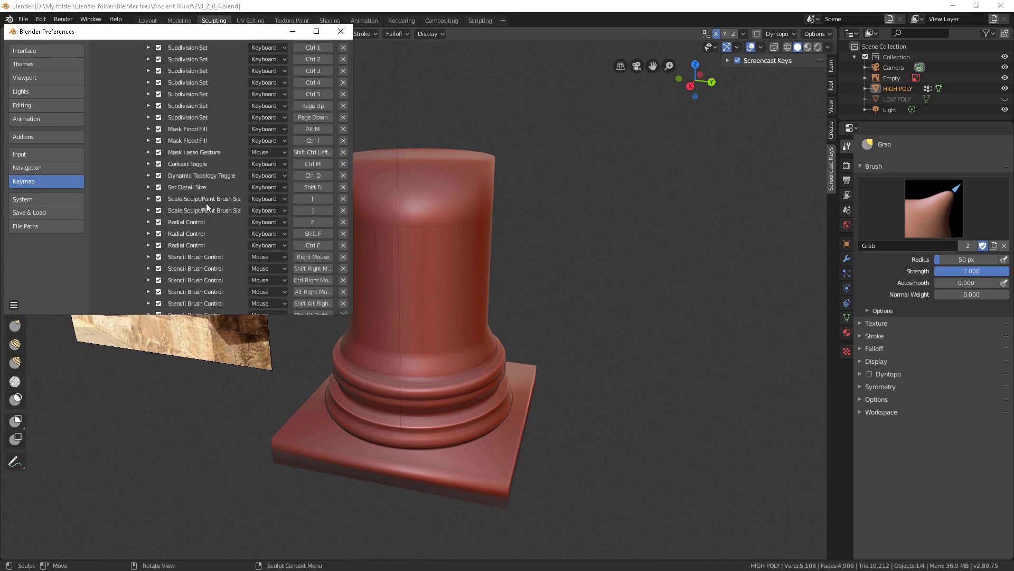
scroll(220, 196, down, 6)
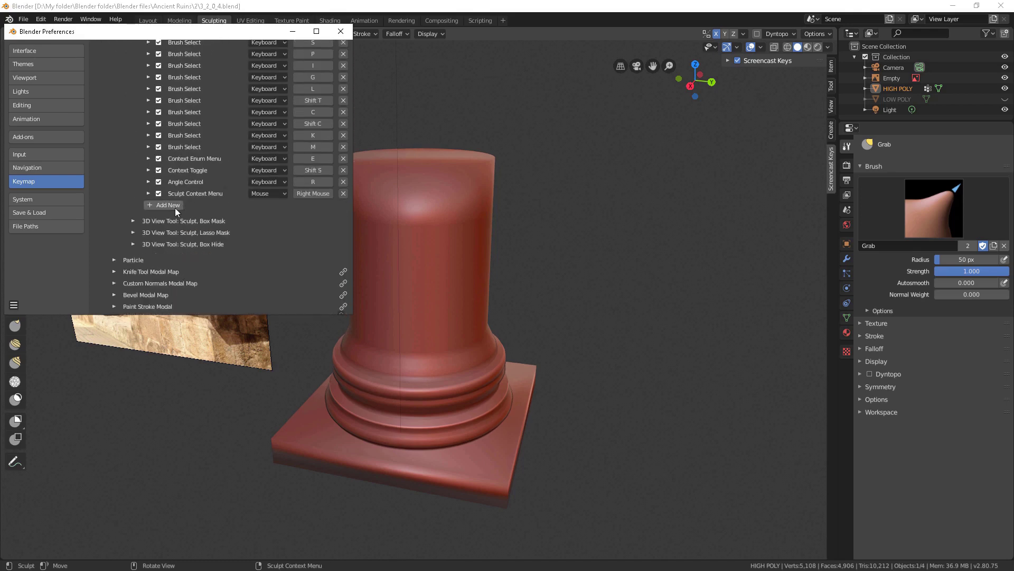
Add a new paint.brush_select keymap entry assigned to the Scrape brush, then close Preferences
click(176, 207)
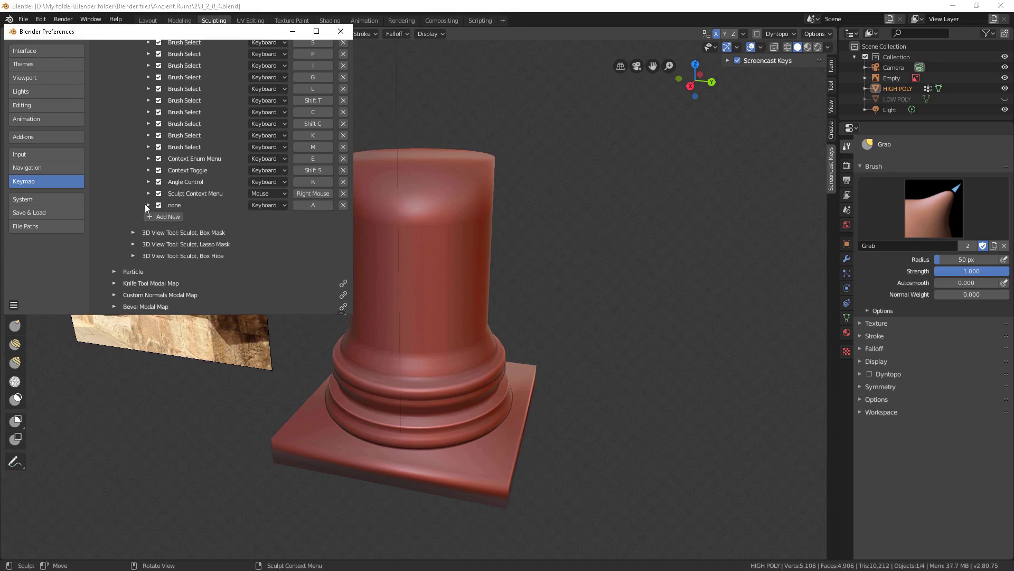
click(147, 205)
click(160, 222)
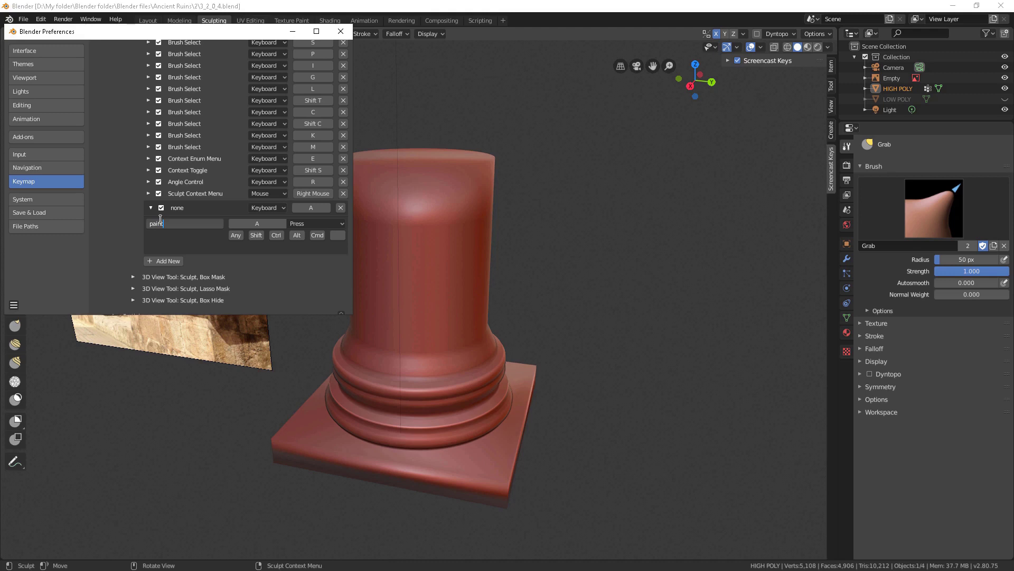
text(paint.brush_select)
key(Return)
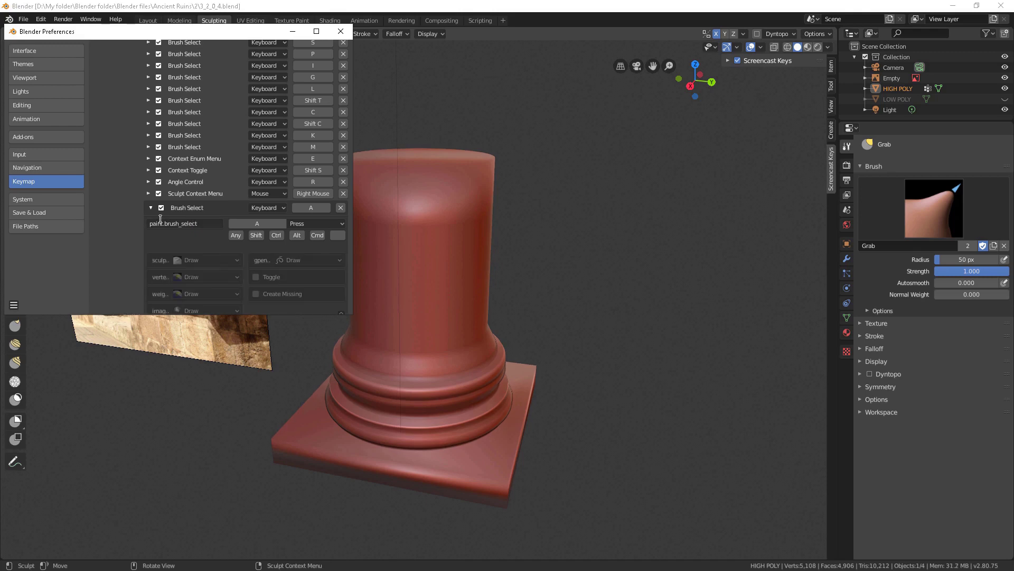
click(223, 260)
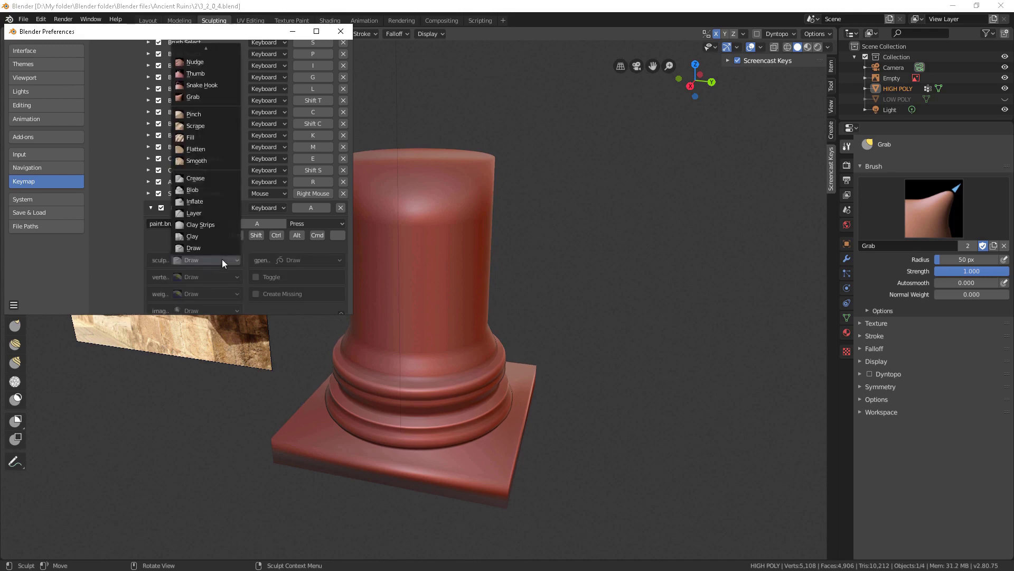
click(198, 126)
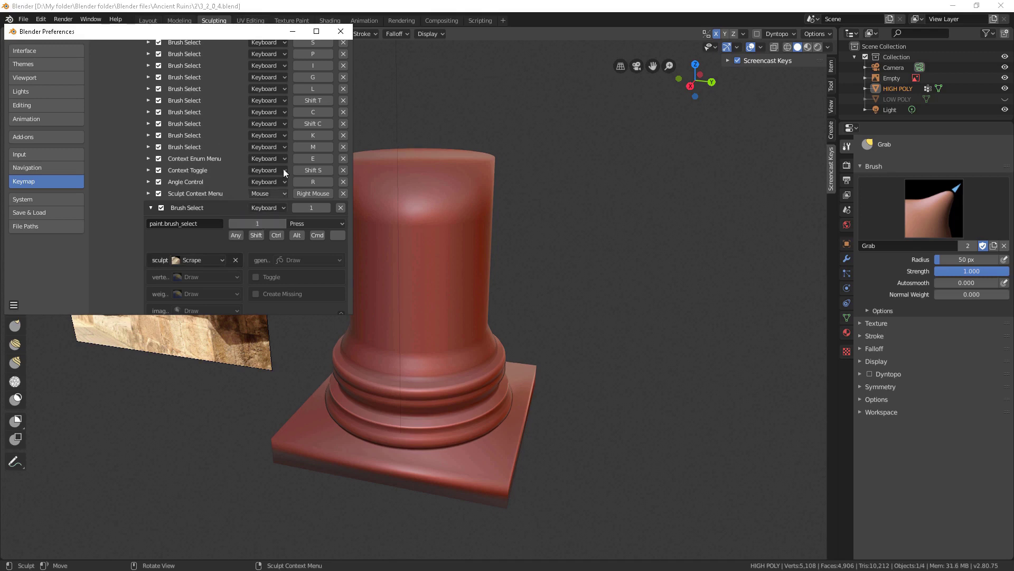
click(341, 31)
Switch to Scrape with an 81 px radius, 0.918 strength and constant falloff
key(1)
key(f)
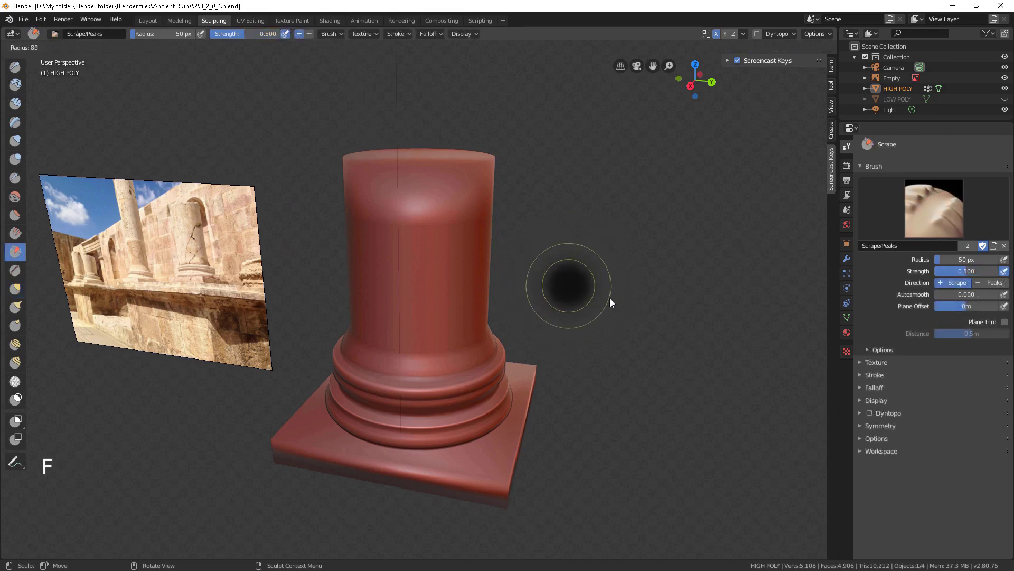
click(610, 298)
key(shift+f)
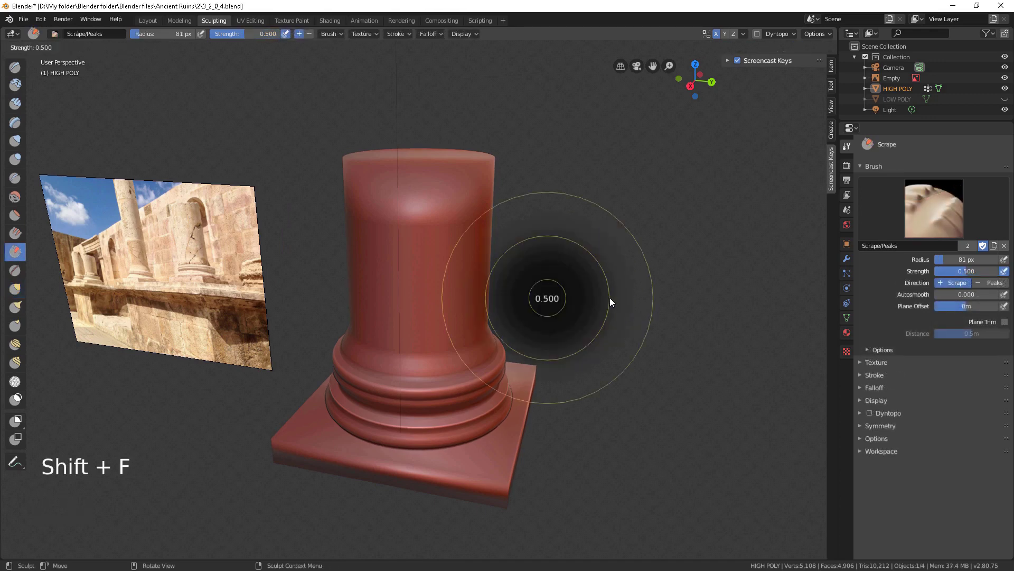
click(572, 304)
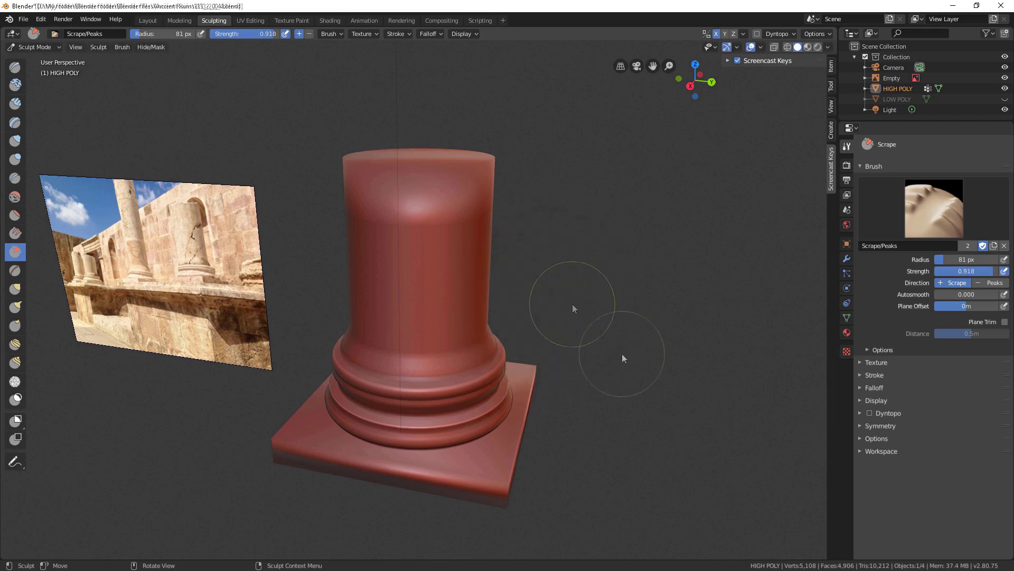
click(862, 388)
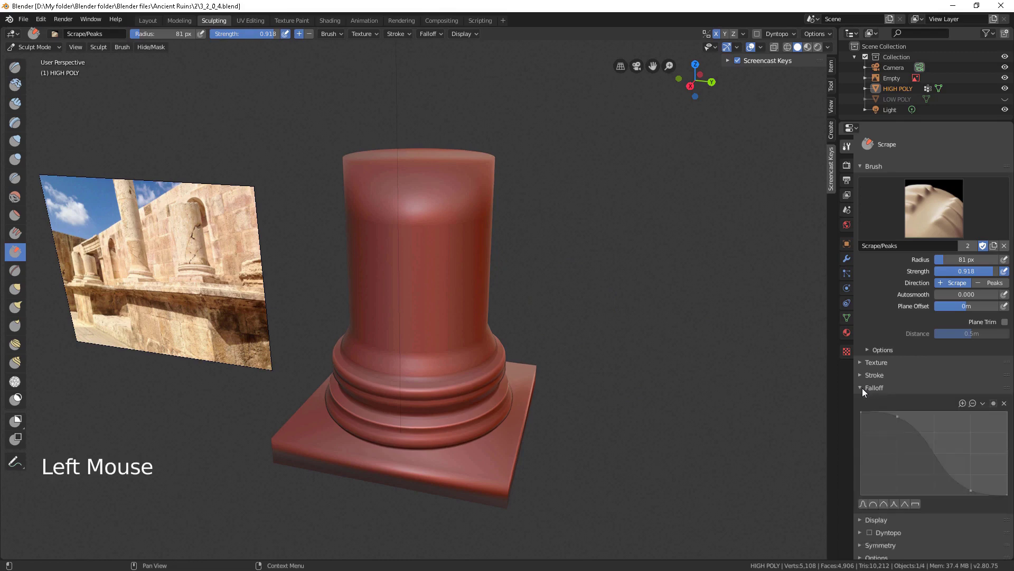
click(916, 504)
Enable dynamic topology with smooth shading and a 3 px detail size
scroll(923, 499, down, 8)
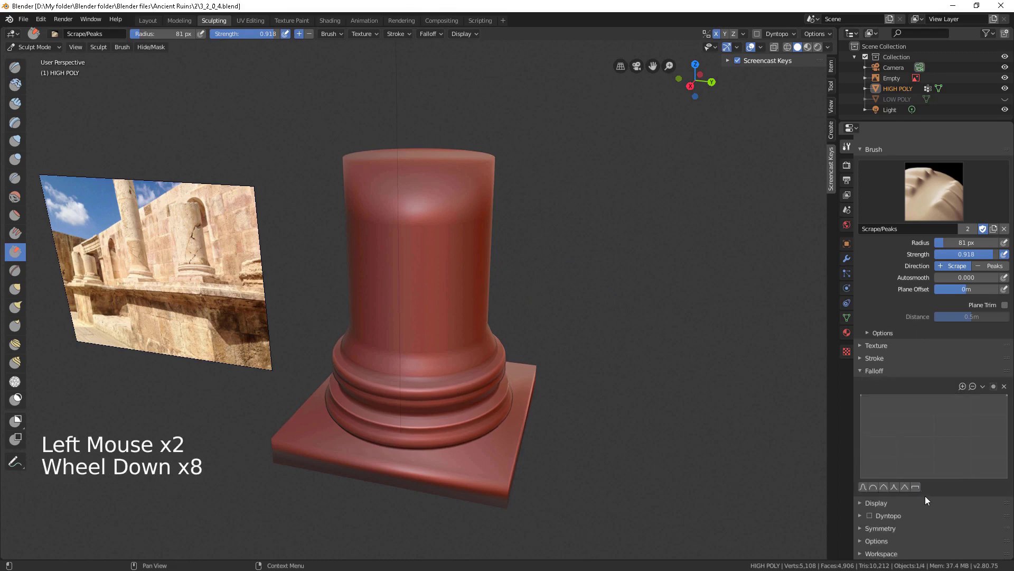
click(870, 516)
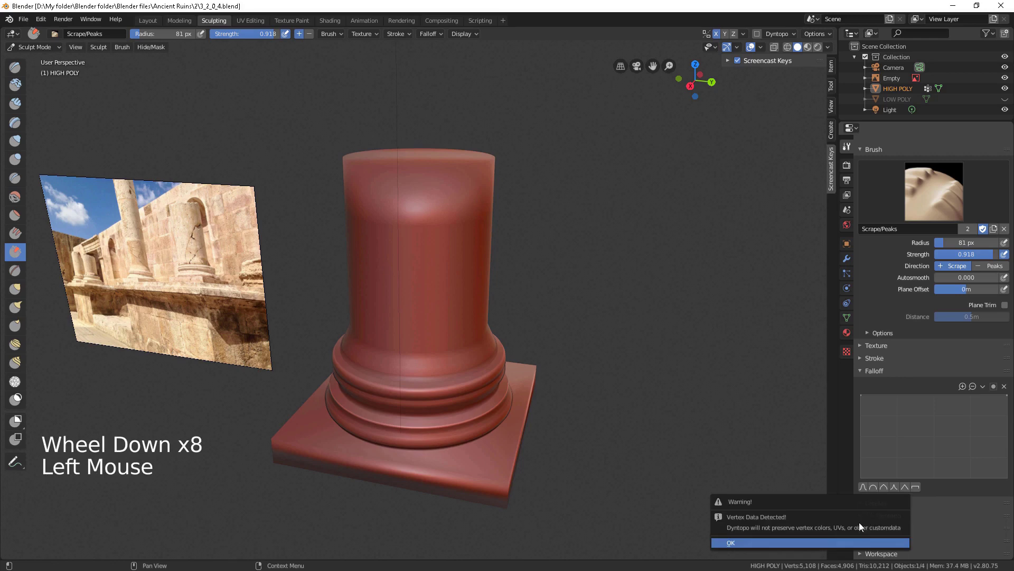
click(856, 543)
click(862, 528)
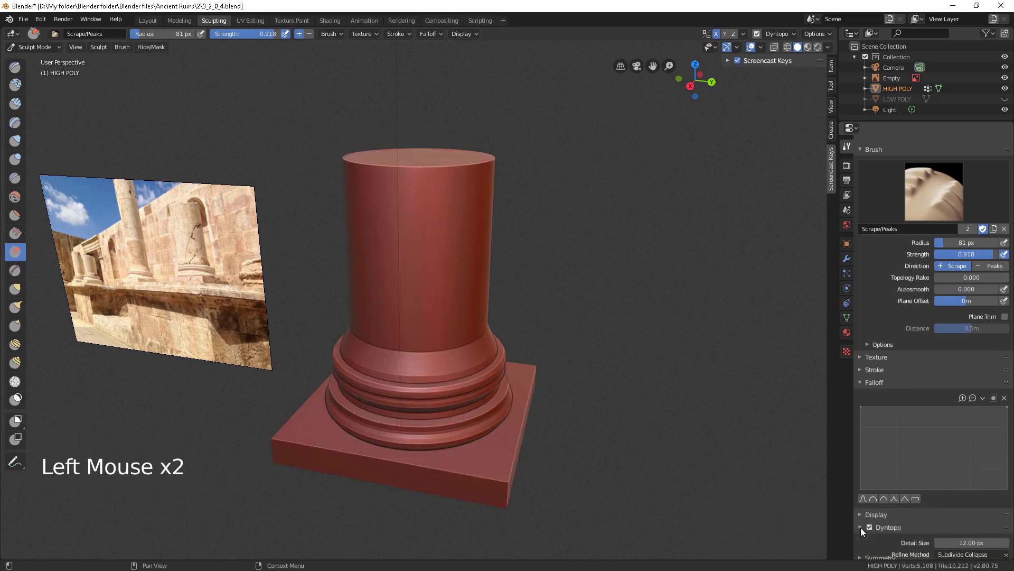
scroll(939, 497, down, 9)
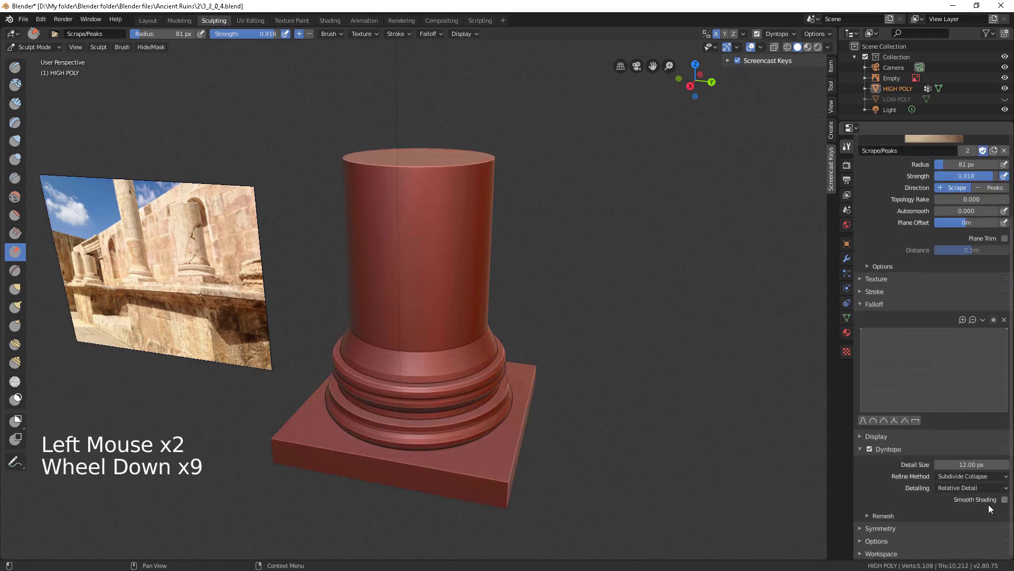
click(1004, 499)
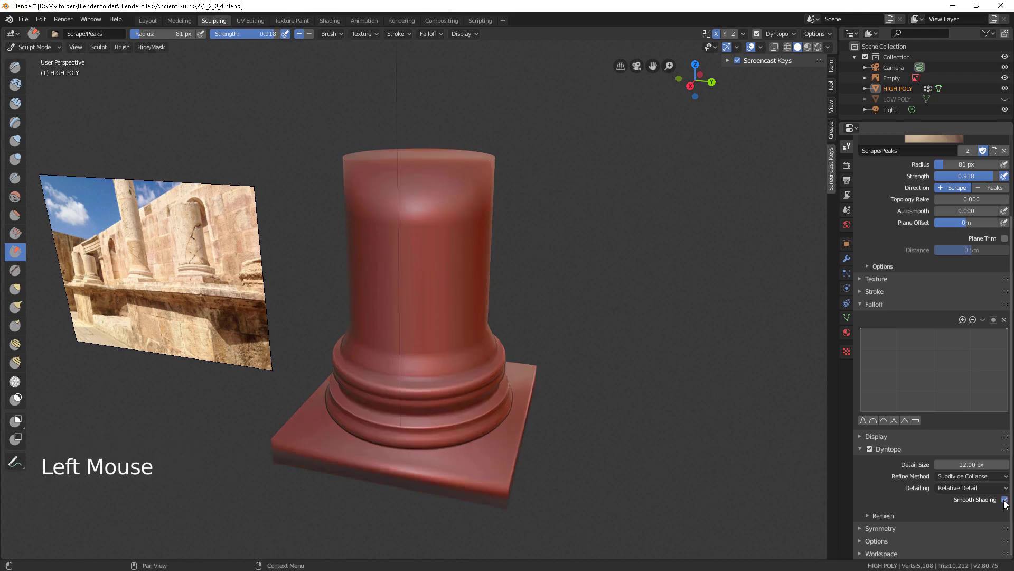
double_click(966, 465)
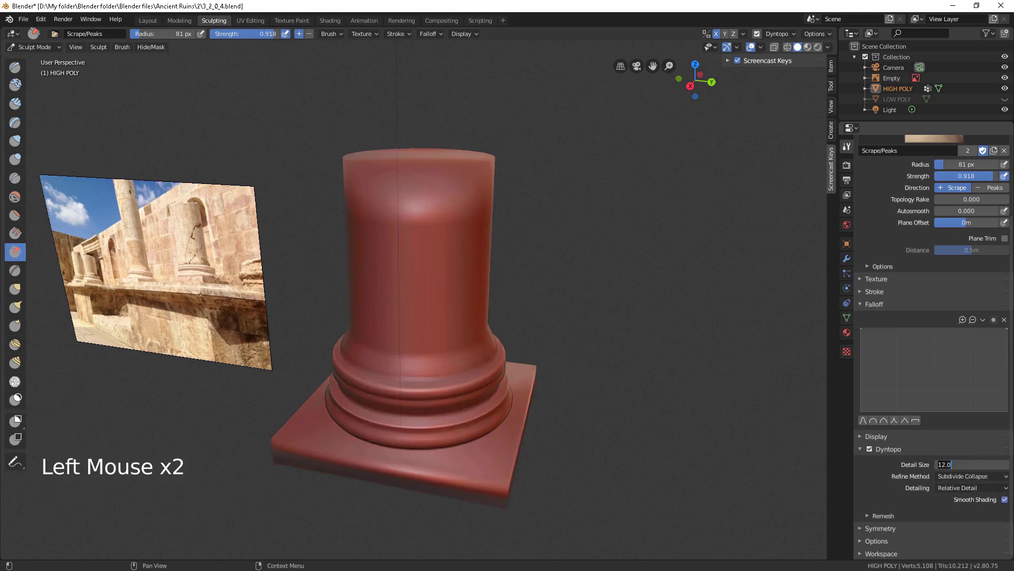
text(3)
key(Return)
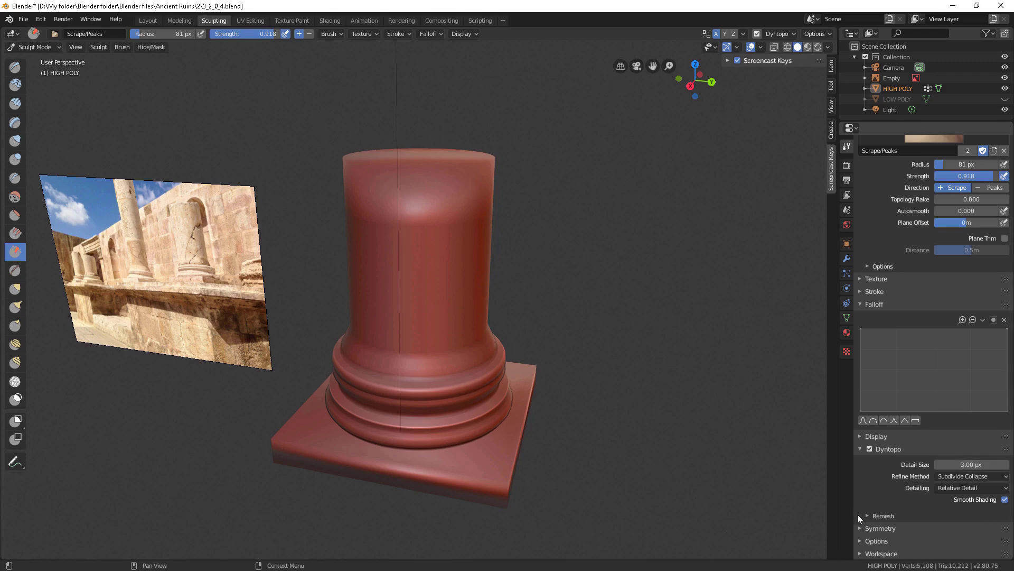
Turn off X mirror symmetry in the Symmetry settings
click(862, 531)
scroll(908, 514, down, 2)
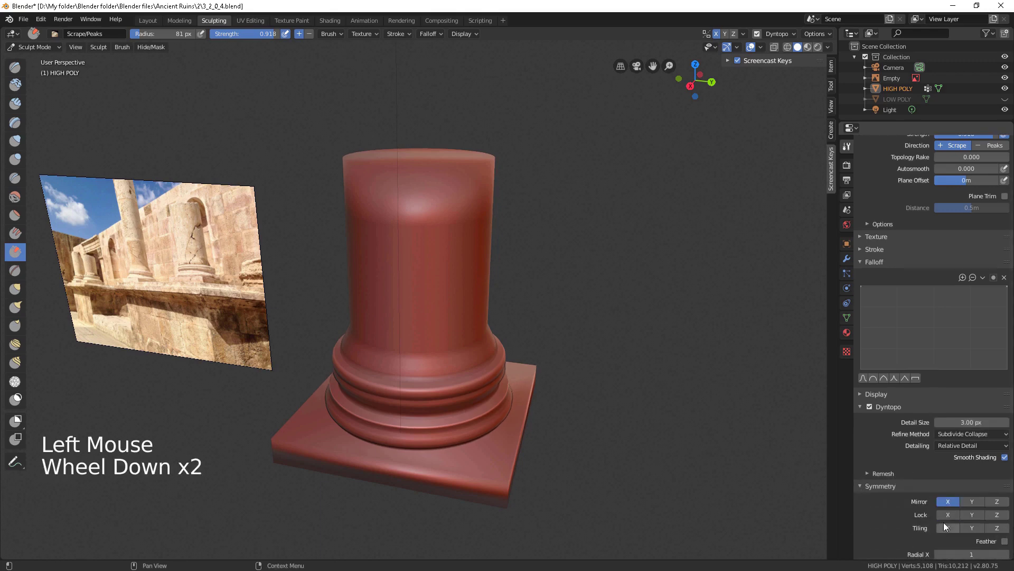
click(949, 502)
Scrape flat chips across the column's top rim, flattening its right side
click(861, 485)
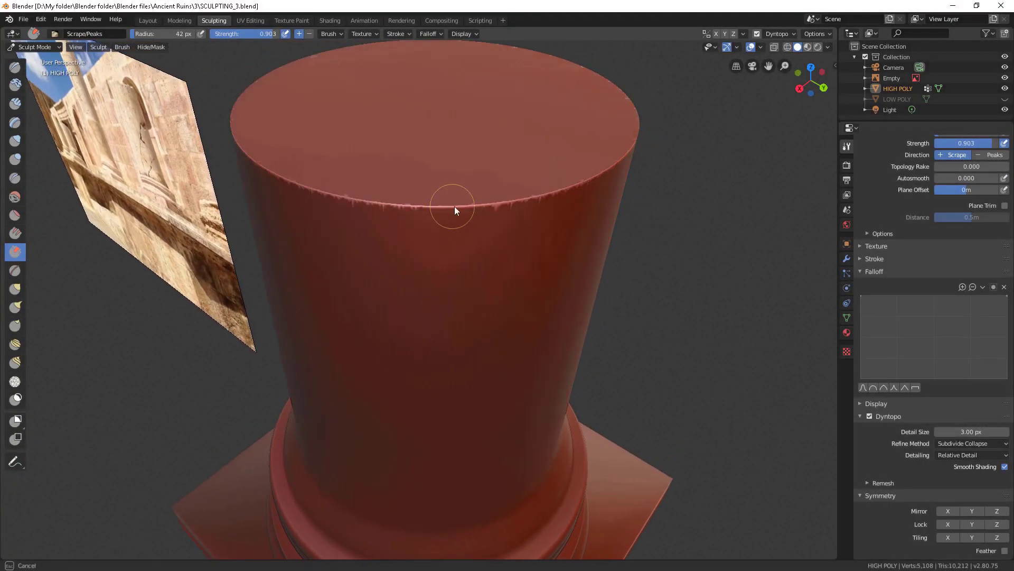
mouse_move(455, 206)
mouse_down()
mouse_move(411, 206)
mouse_move(487, 213)
mouse_move(452, 211)
mouse_up()
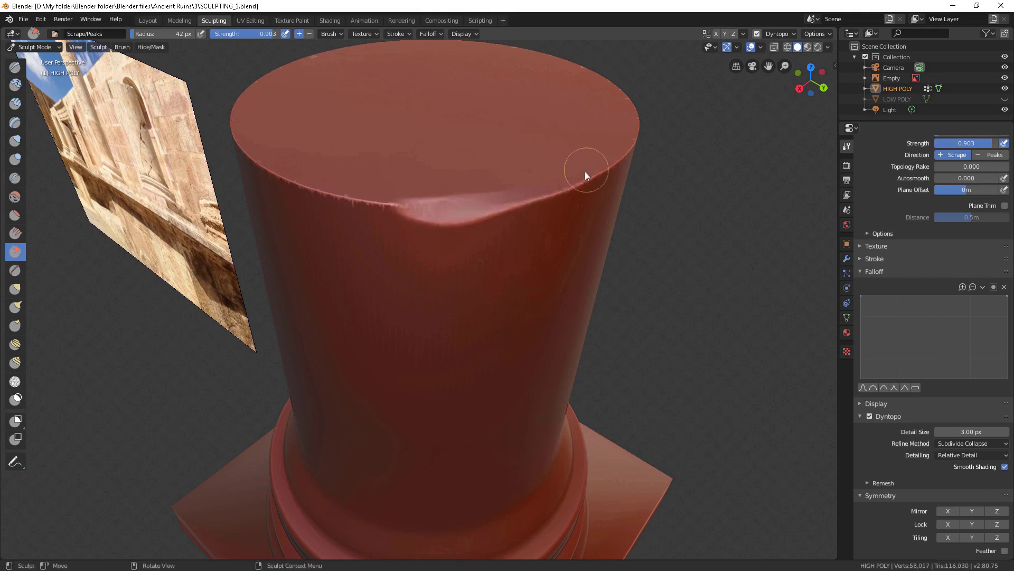
middle_drag(585, 172, 507, 197)
mouse_move(350, 268)
mouse_down()
mouse_move(537, 226)
mouse_move(494, 244)
mouse_move(579, 206)
mouse_up()
middle_drag(580, 206, 471, 230)
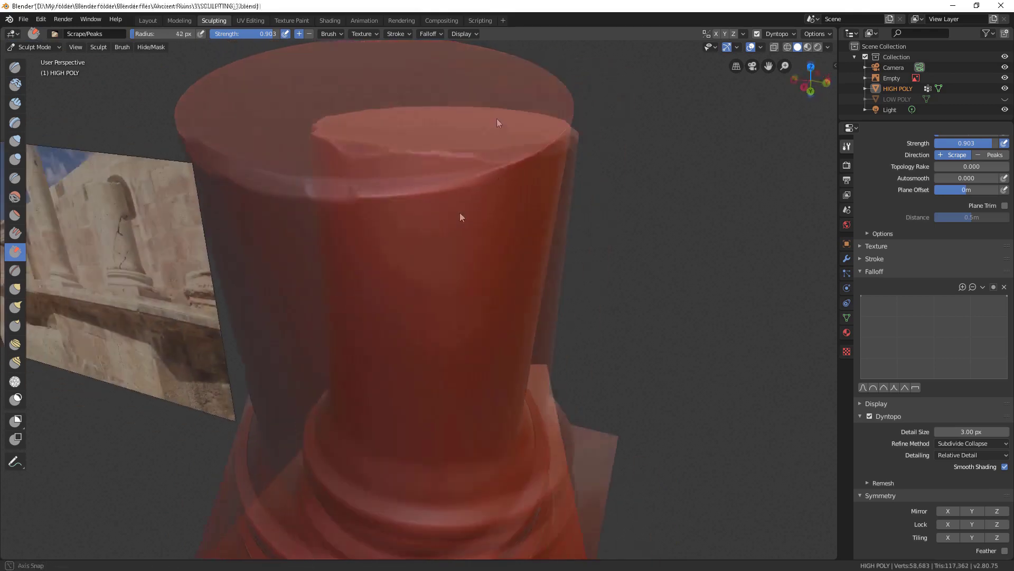
Resize the brush, chip a dent into the upper base ring, and smooth the scraped band
middle_drag(473, 166, 458, 275)
scroll(457, 270, up, 6)
key(f)
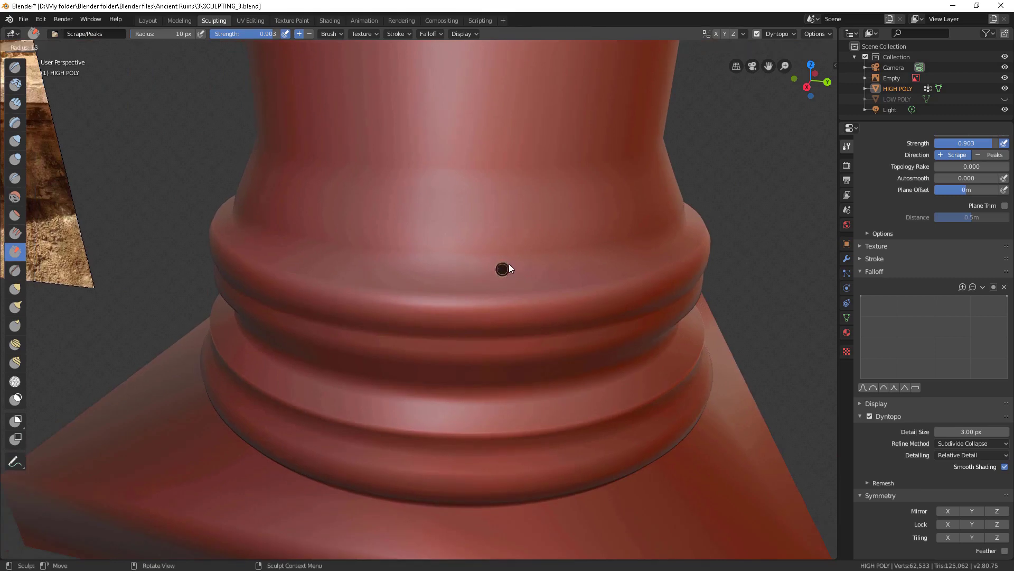
click(514, 264)
drag(469, 304, 489, 306)
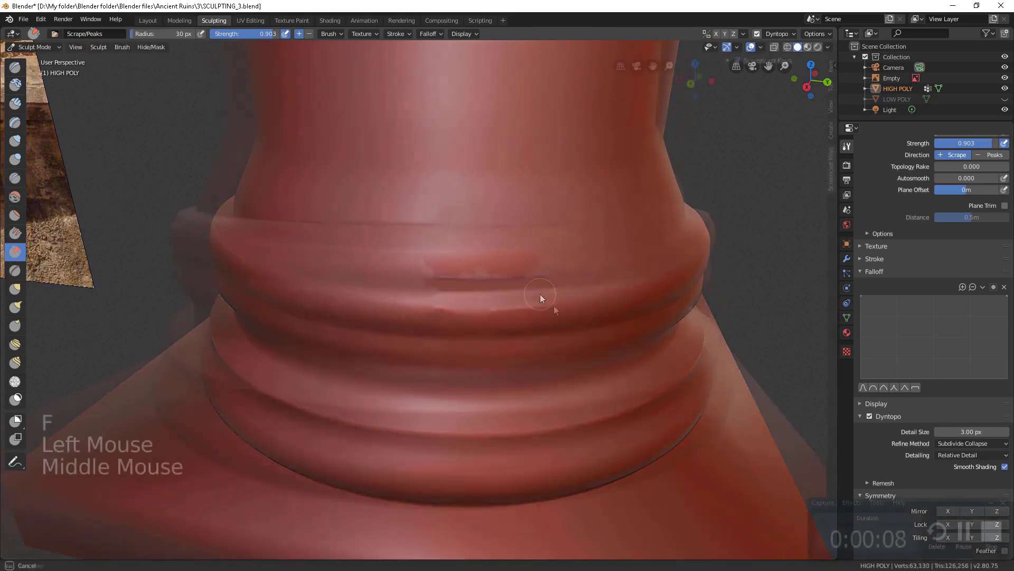
middle_drag(540, 299, 564, 323)
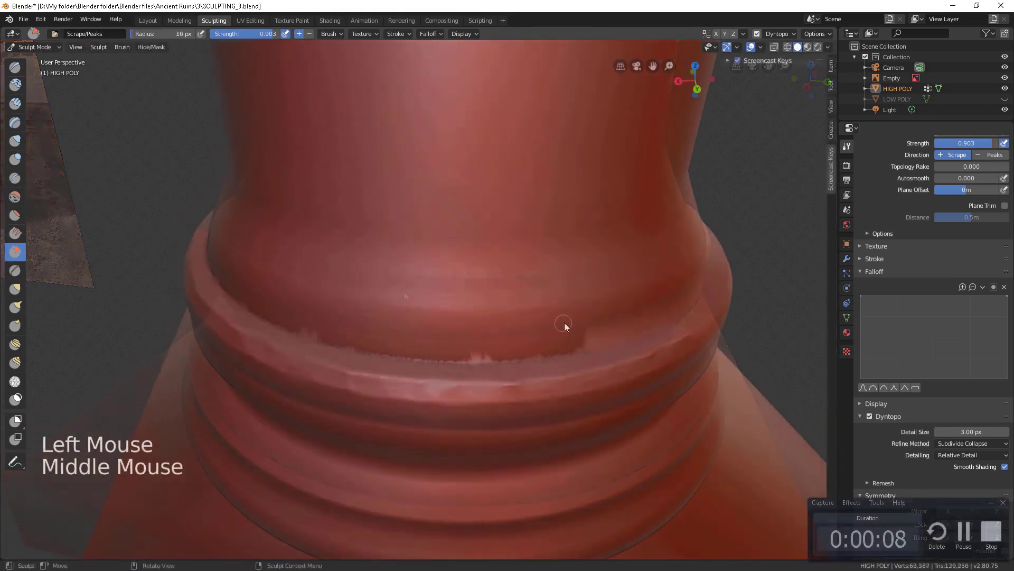
shift+click(457, 361)
mouse_move(458, 362)
shift+mouse_down()
mouse_move(495, 364)
mouse_move(378, 357)
mouse_move(443, 360)
mouse_move(361, 344)
shift+mouse_up()
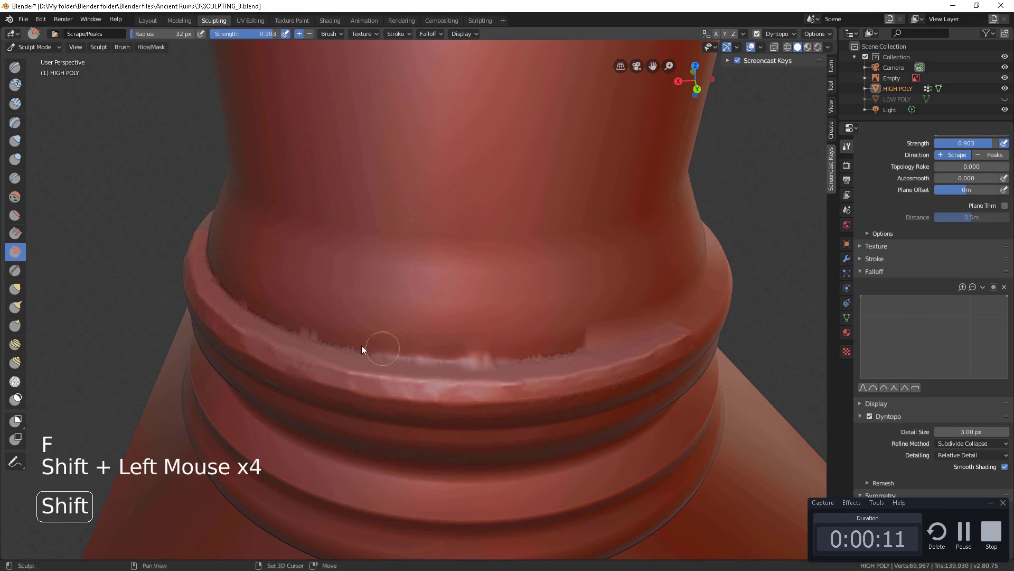
mouse_move(484, 249)
middle_down()
mouse_move(404, 252)
mouse_move(413, 248)
mouse_move(411, 265)
mouse_move(470, 217)
mouse_move(388, 280)
mouse_move(300, 246)
middle_up()
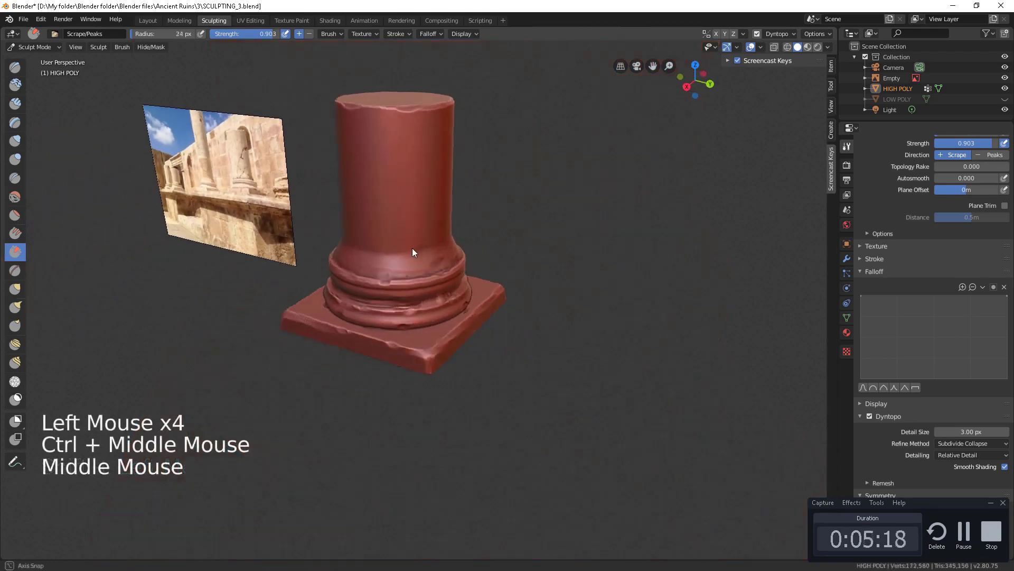
Chip small nicks into the base ring edge and soften the chipped band
click(380, 274)
click(381, 274)
click(380, 271)
click(378, 270)
click(379, 271)
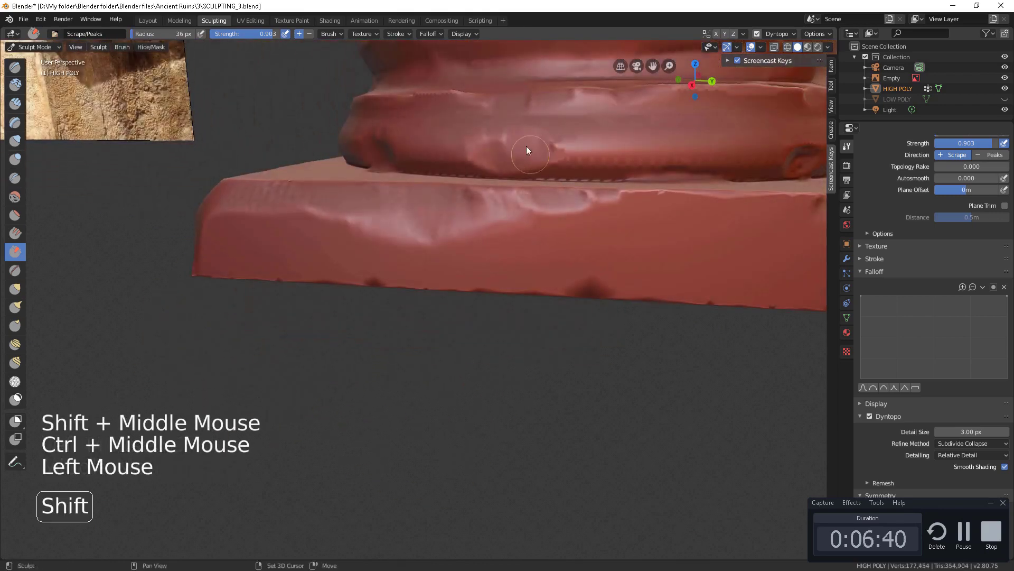
mouse_move(530, 150)
shift+middle_down()
mouse_move(453, 269)
mouse_move(481, 245)
mouse_move(403, 256)
mouse_move(459, 200)
mouse_move(304, 211)
mouse_move(279, 185)
mouse_move(391, 192)
mouse_move(298, 214)
mouse_move(444, 207)
mouse_move(420, 272)
shift+middle_up()
click(452, 271)
click(460, 271)
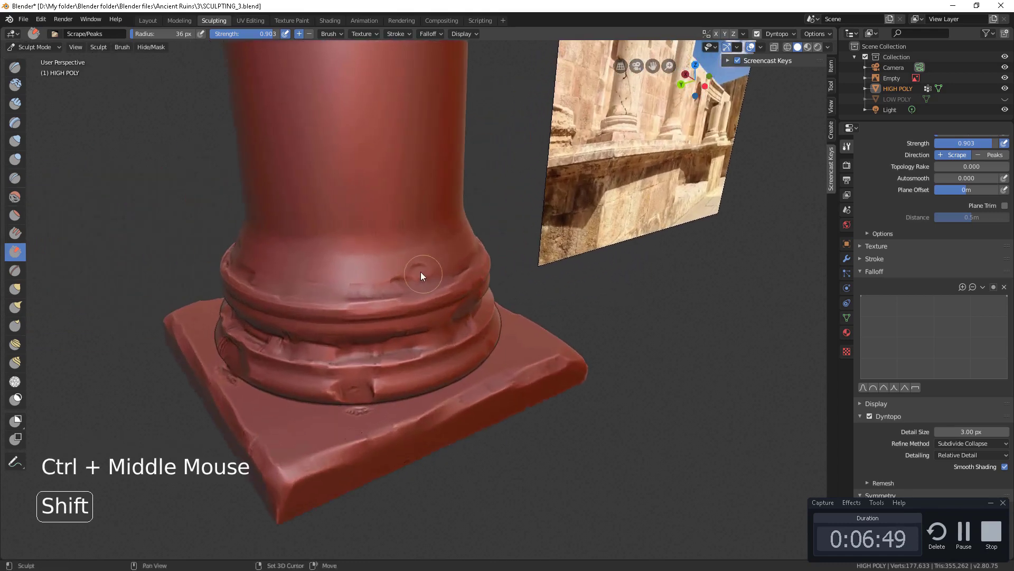
shift+drag(420, 271, 392, 283)
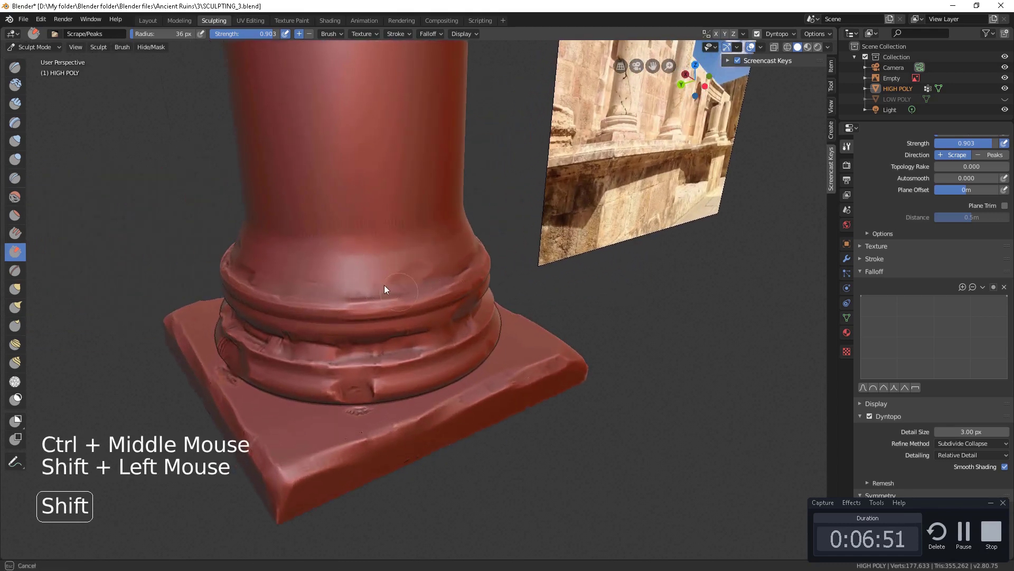
Smooth rough patches on the base ring and raise rough peaks along it
middle_drag(384, 284, 458, 278)
shift+drag(285, 337, 263, 338)
mouse_move(263, 338)
ctrl+middle_down()
mouse_move(372, 263)
mouse_move(391, 279)
mouse_move(376, 341)
ctrl+middle_up()
shift+drag(376, 340, 379, 348)
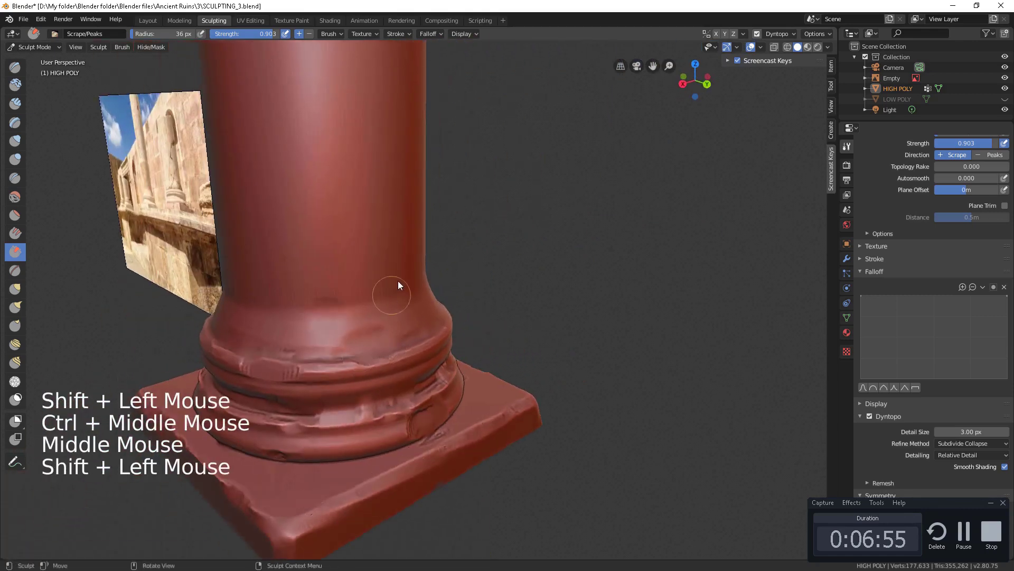
shift+middle_drag(397, 280, 466, 261)
mouse_move(466, 261)
ctrl+mouse_down()
mouse_move(394, 273)
mouse_move(415, 283)
ctrl+mouse_up()
middle_drag(414, 283, 481, 275)
Use the Smooth brush to soften the rough upper and lower base ring surfaces
key(s)
drag(444, 275, 520, 297)
drag(458, 328, 470, 328)
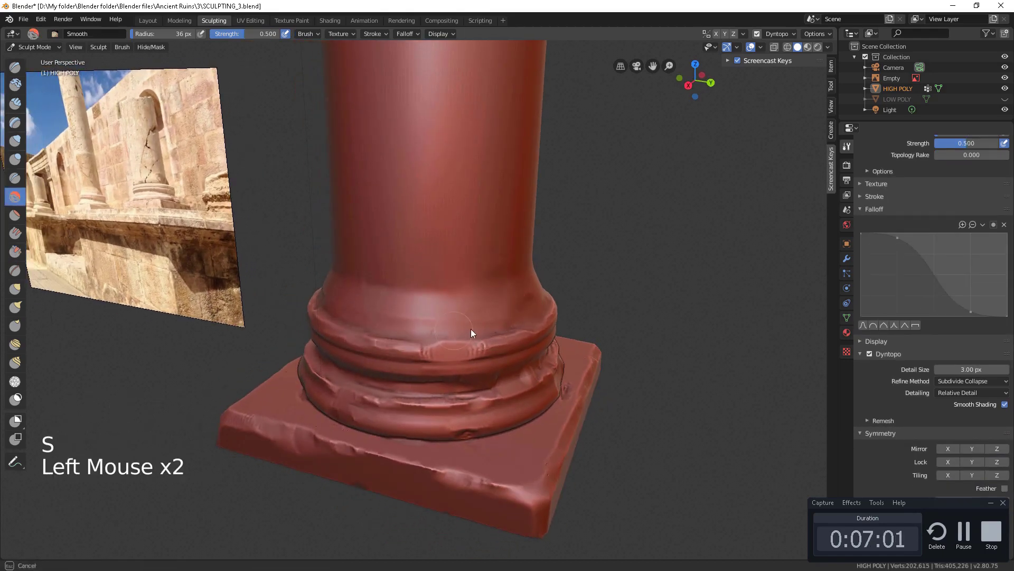
mouse_move(471, 328)
middle_down()
mouse_move(516, 316)
mouse_move(516, 240)
mouse_move(429, 315)
mouse_move(483, 243)
mouse_move(422, 256)
middle_up()
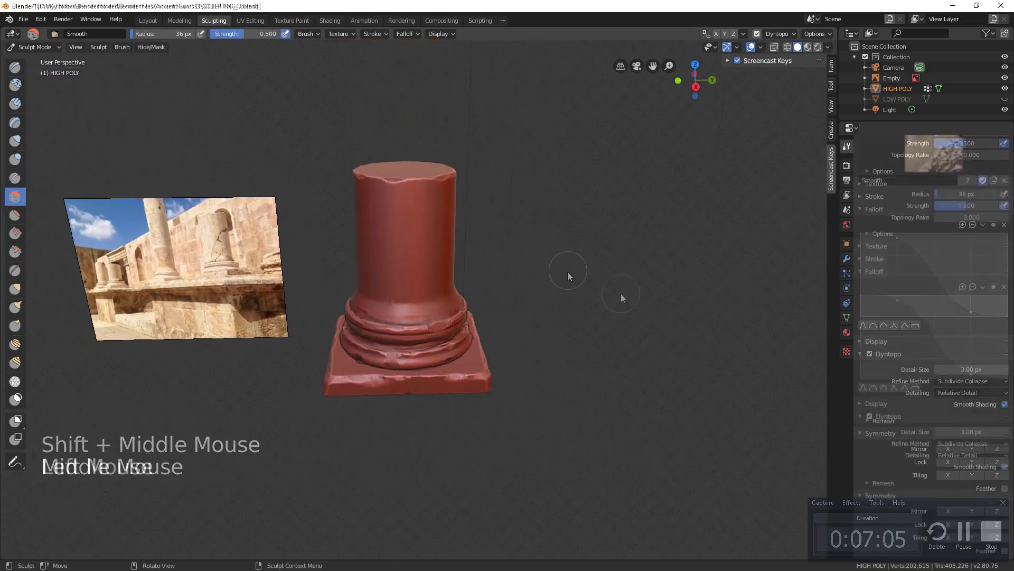
Switch to the Crease brush with constant falloff, set Detail Size 5, and save
key(shift+c)
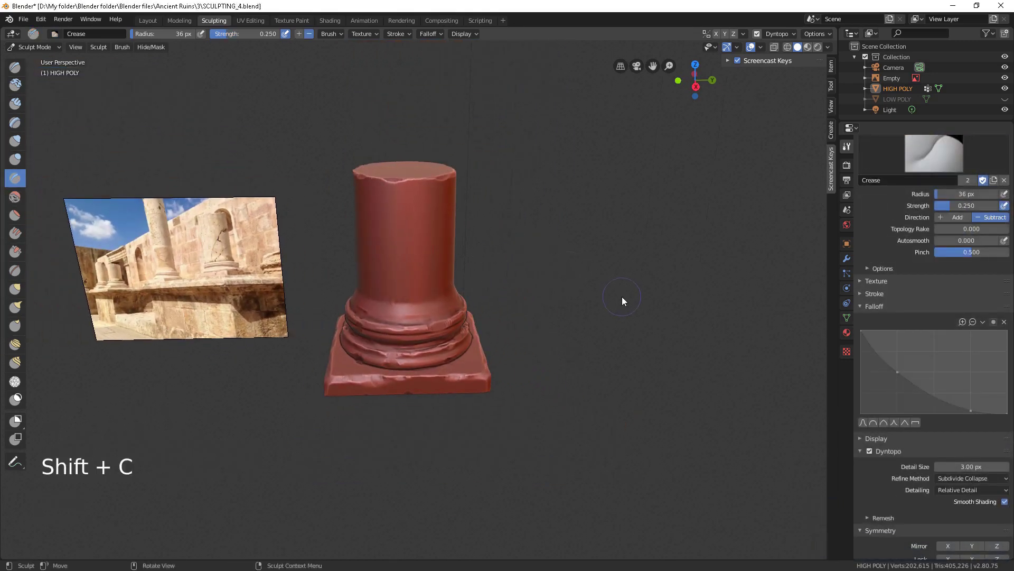
click(917, 422)
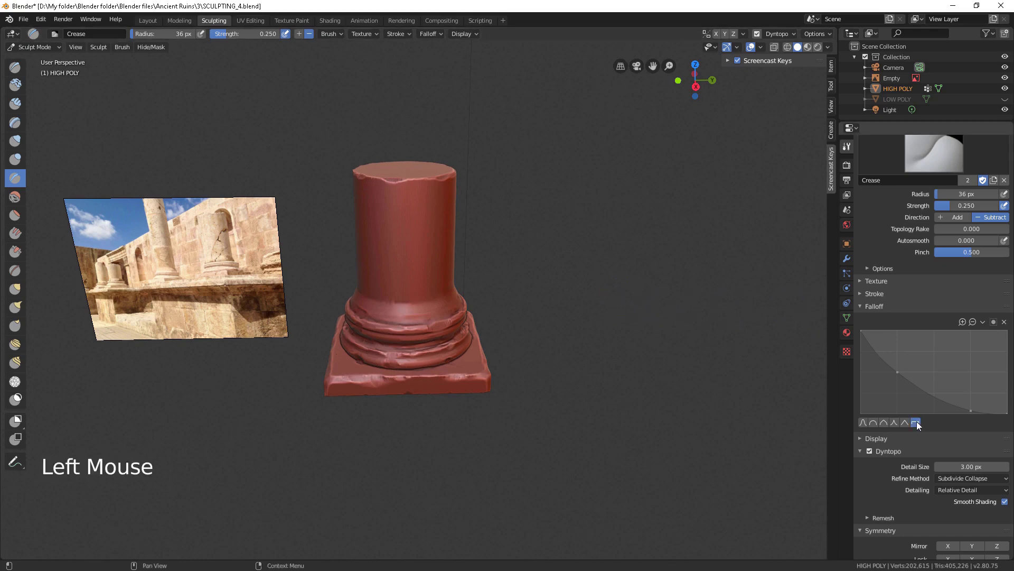
double_click(973, 466)
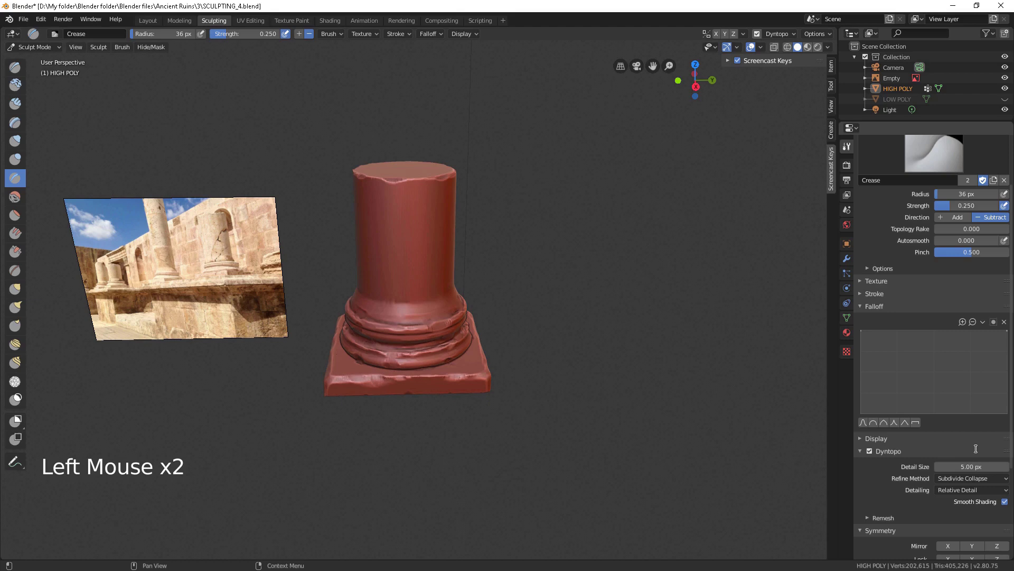
key(ctrl+s)
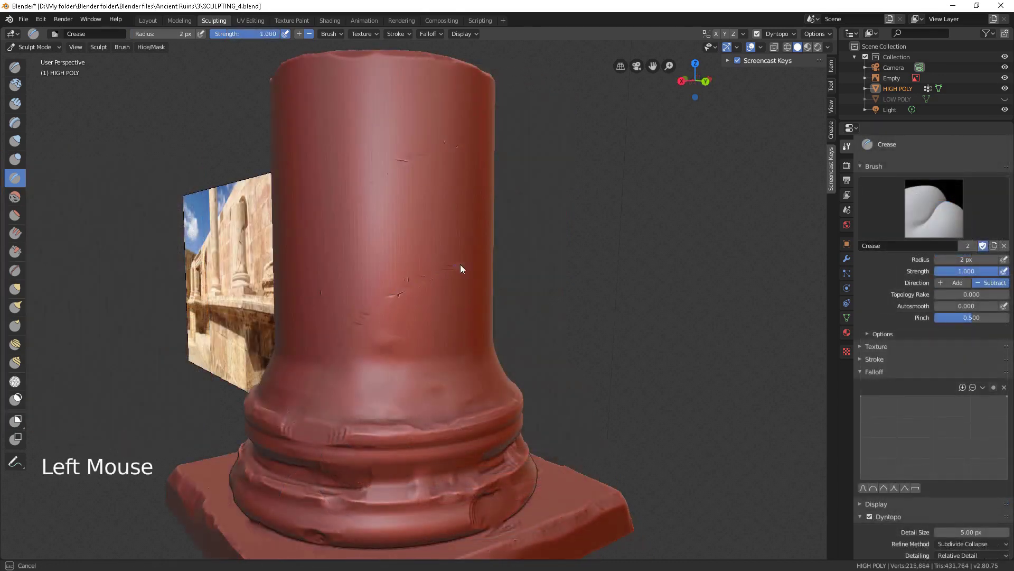
Carve thin crack lines into the column shaft
drag(461, 265, 420, 275)
drag(328, 270, 330, 273)
drag(370, 306, 373, 309)
drag(419, 168, 414, 164)
drag(464, 246, 463, 244)
Carve a crack down the groove, across the base ridges to the bottom ring
mouse_move(463, 244)
middle_down()
mouse_move(430, 211)
mouse_move(437, 151)
mouse_move(339, 163)
mouse_move(400, 152)
mouse_move(487, 287)
mouse_move(521, 220)
mouse_move(527, 274)
mouse_move(530, 185)
middle_up()
drag(530, 182, 519, 194)
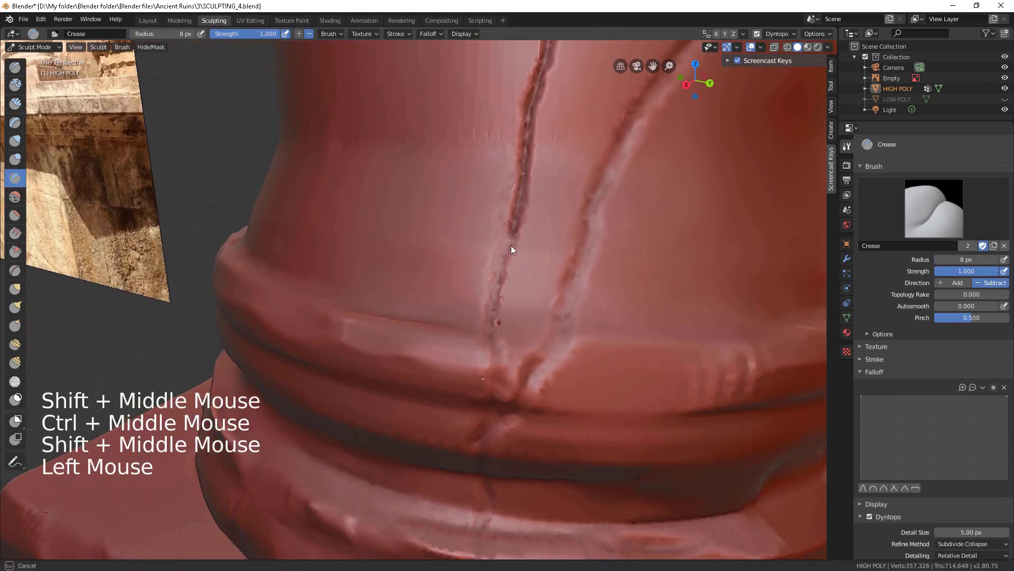
drag(512, 248, 491, 301)
mouse_move(495, 357)
mouse_down()
mouse_move(497, 425)
mouse_move(481, 458)
mouse_up()
shift+middle_drag(516, 344, 555, 278)
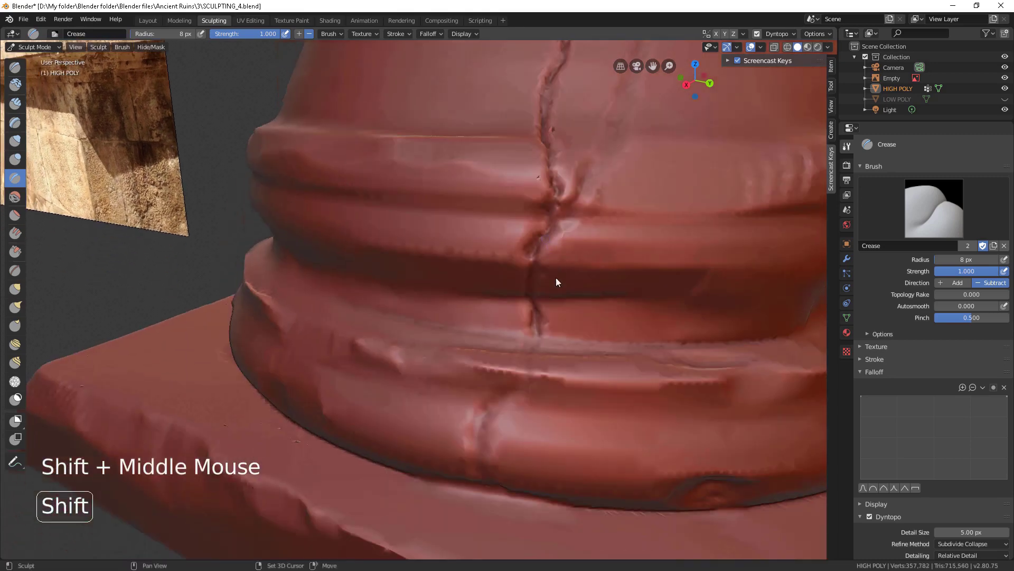
drag(534, 330, 515, 388)
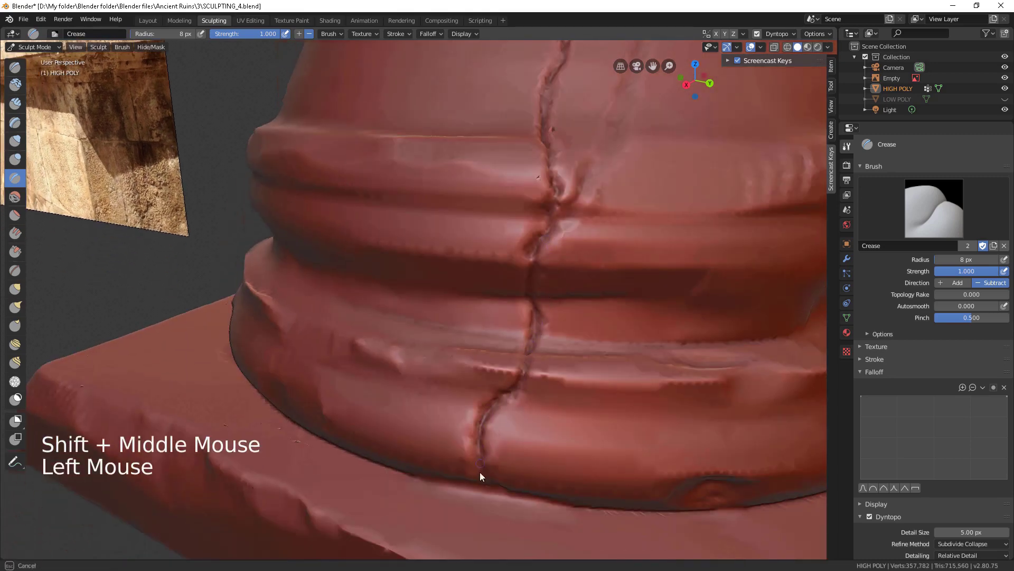
drag(480, 472, 492, 484)
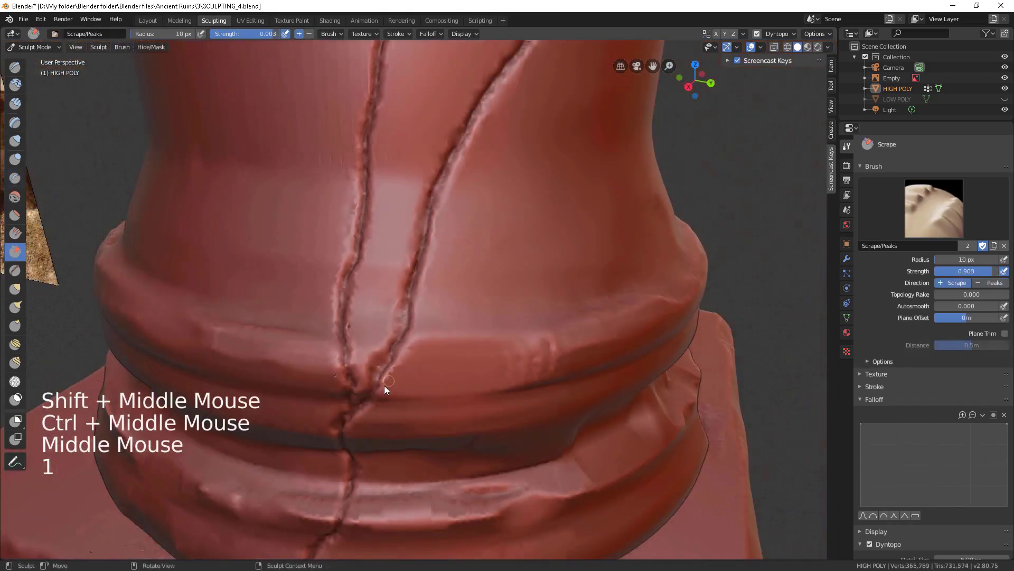
Scrape chips along the crack edges and the groove near the lower crease
click(400, 369)
click(398, 363)
click(405, 350)
click(414, 333)
click(423, 315)
ctrl+middle_drag(423, 315, 435, 275)
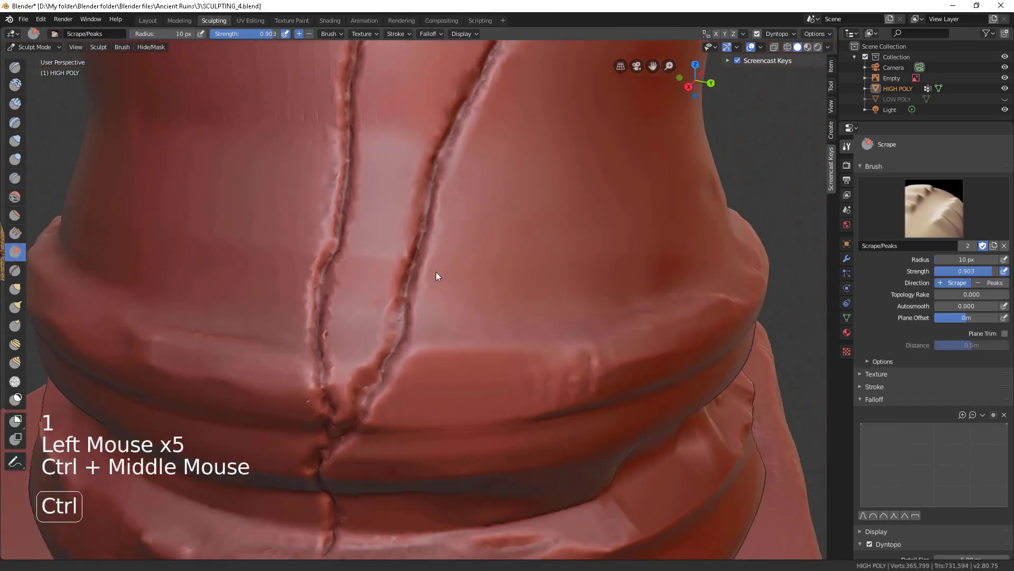
click(362, 401)
click(378, 359)
click(388, 321)
click(391, 311)
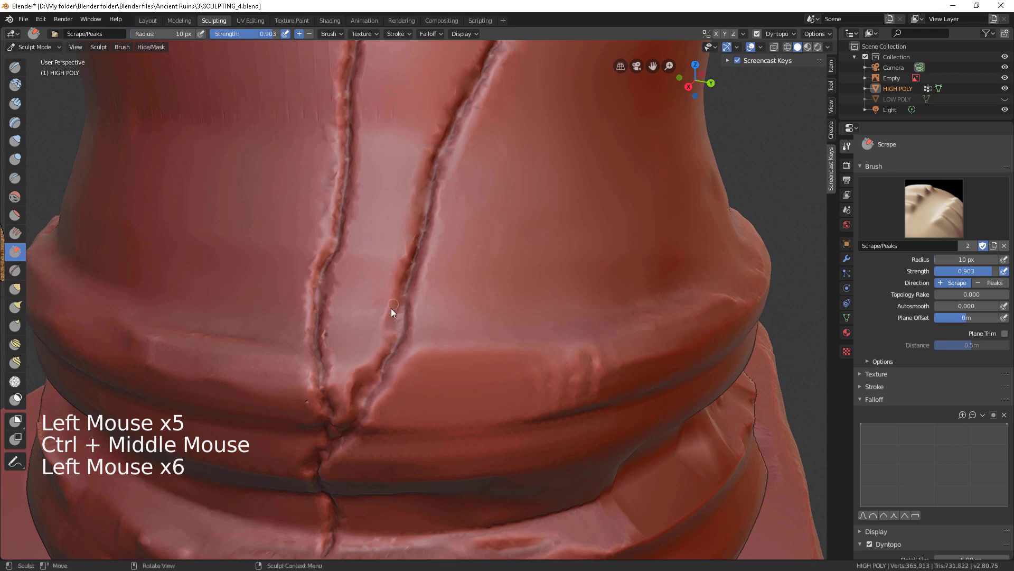
click(392, 307)
click(392, 306)
At an 18 px radius, scrape wear along the right crack's edge and ridge
key(f)
click(397, 265)
click(395, 281)
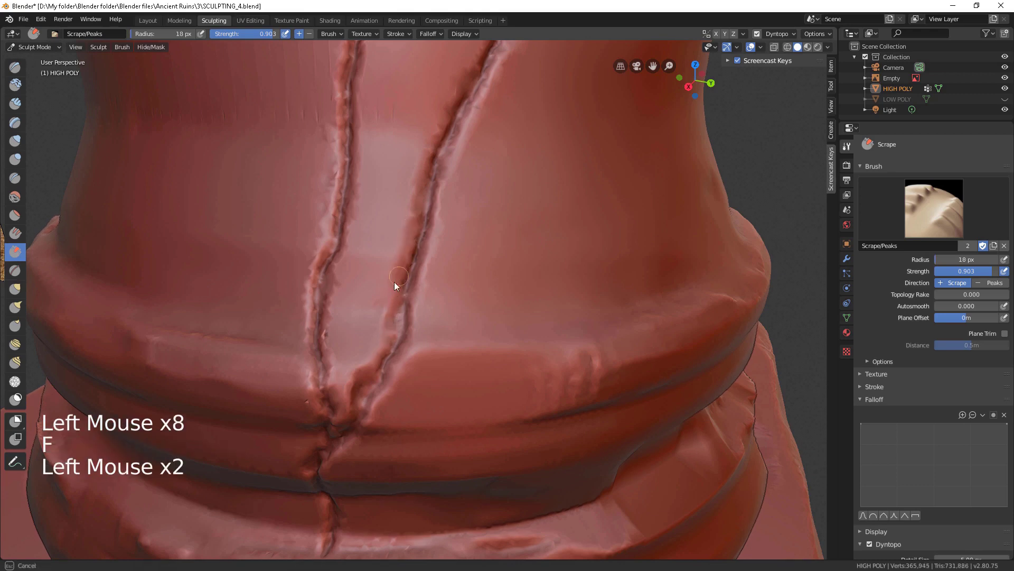
click(378, 322)
click(424, 285)
drag(424, 286, 462, 185)
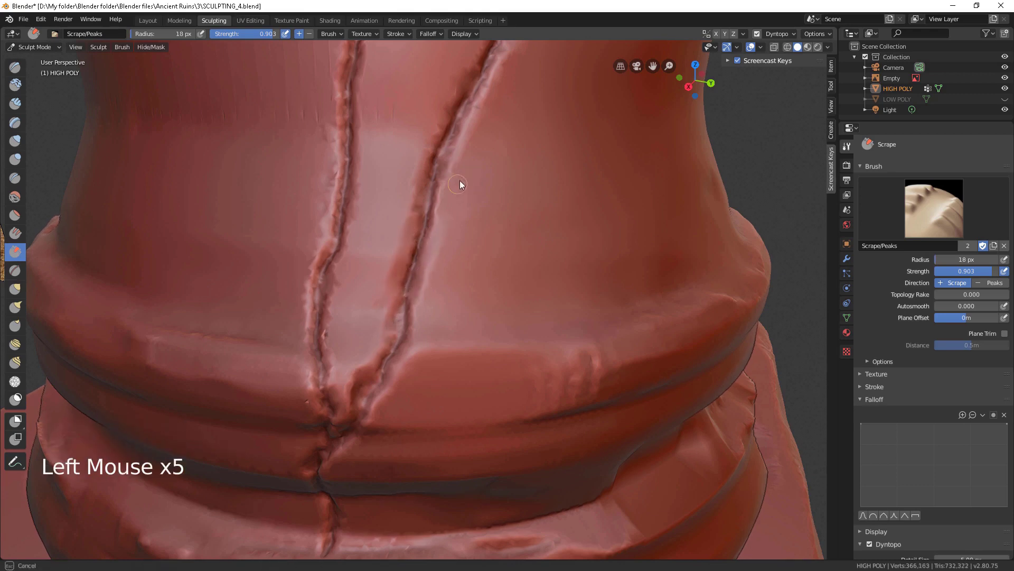
shift+middle_drag(462, 186, 421, 285)
click(392, 312)
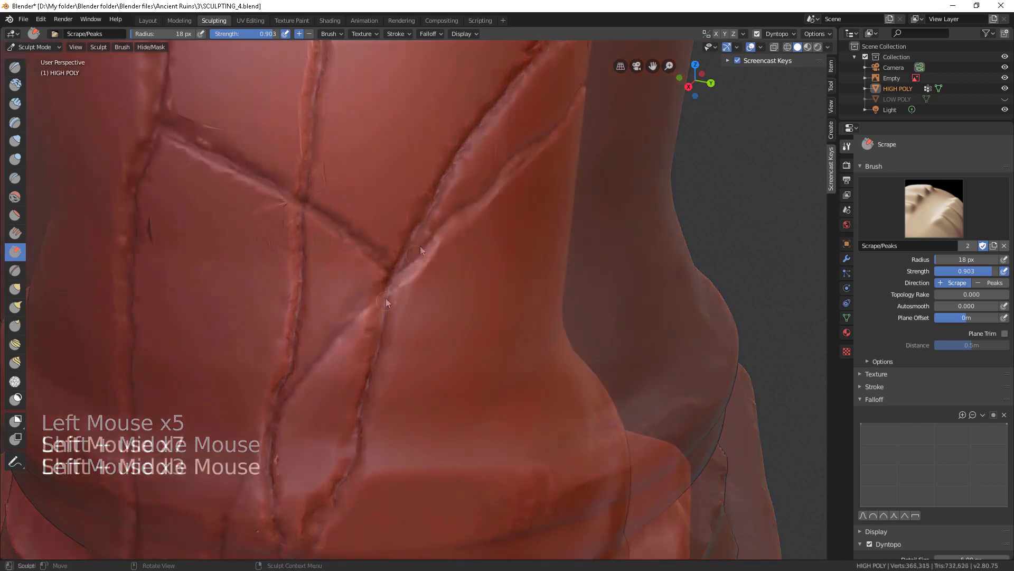
middle_drag(476, 204, 430, 211)
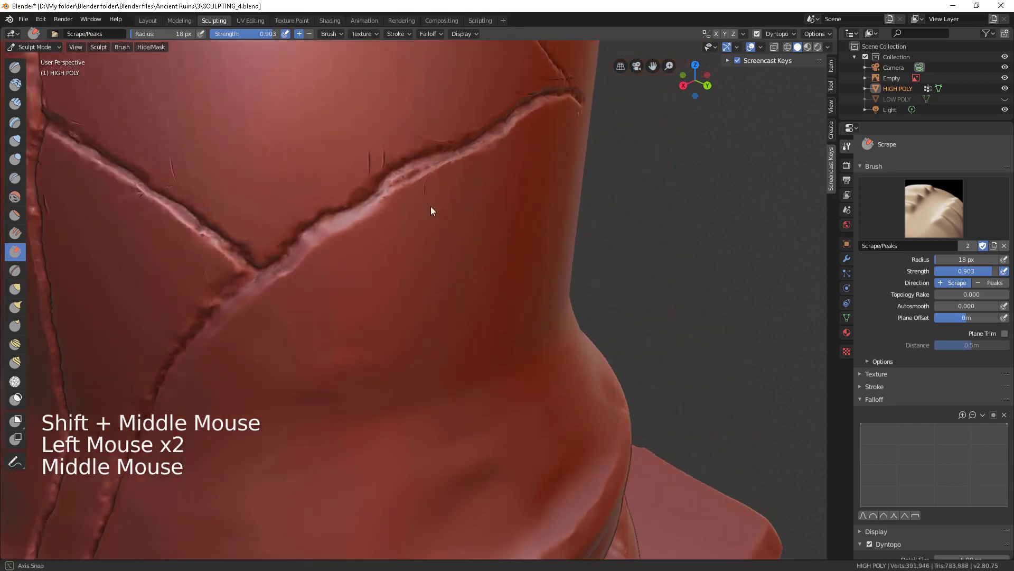
drag(375, 206, 437, 164)
Enlarge the brush to 29 px, undo a bad stroke, and scrape more crack-edge wear
key(f)
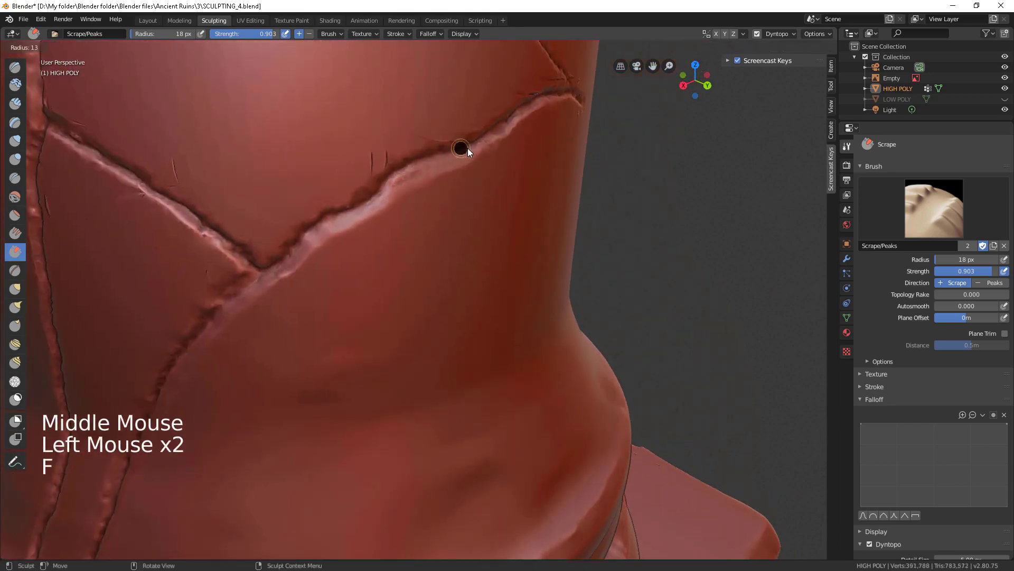
click(468, 148)
mouse_move(467, 148)
middle_down()
mouse_move(364, 235)
mouse_move(332, 220)
middle_up()
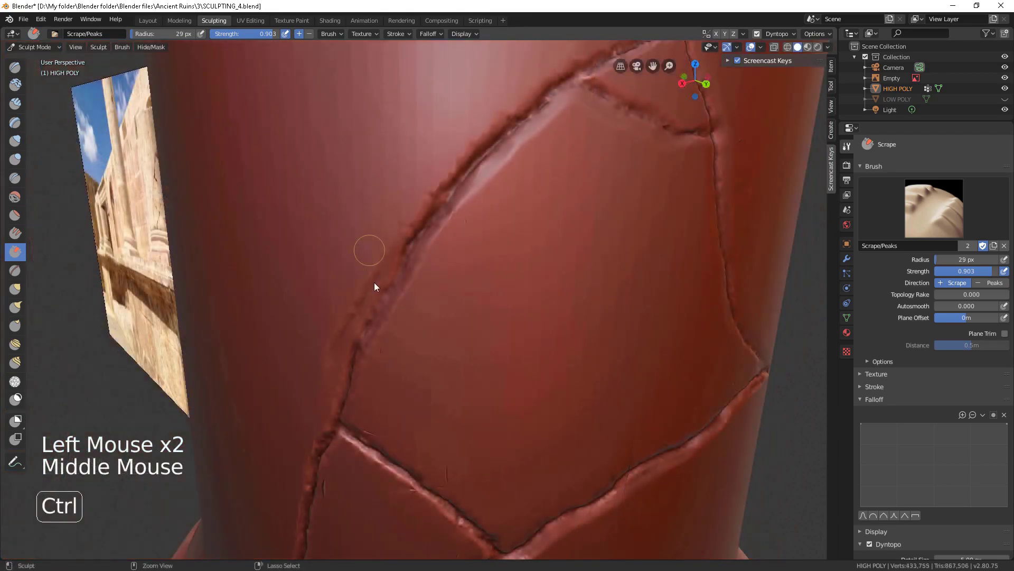
key(ctrl+z)
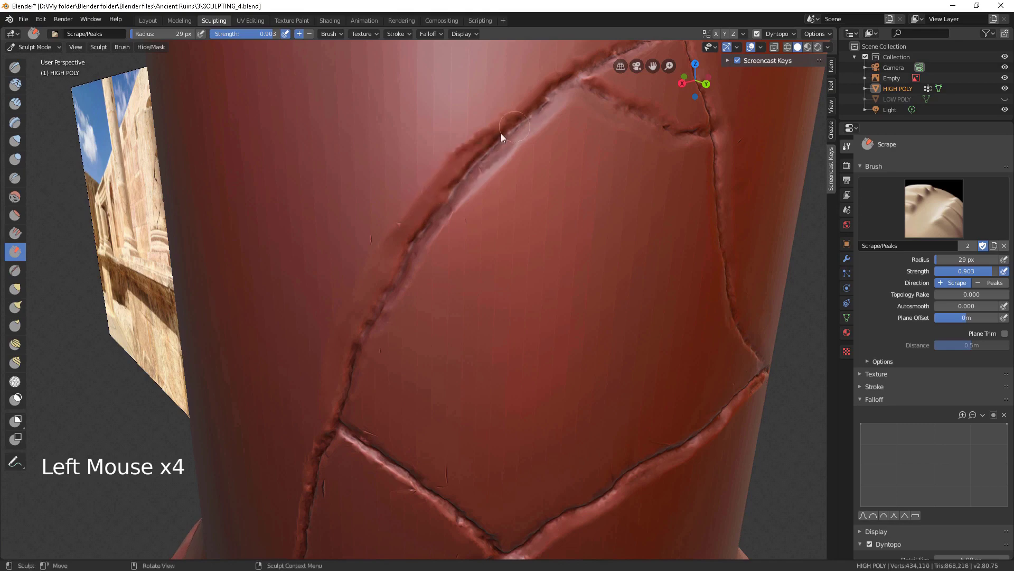
middle_drag(502, 135, 487, 158)
drag(483, 177, 527, 155)
mouse_move(527, 155)
middle_down()
mouse_move(540, 148)
mouse_move(440, 286)
middle_up()
drag(439, 312, 415, 368)
shift+middle_drag(415, 369, 483, 233)
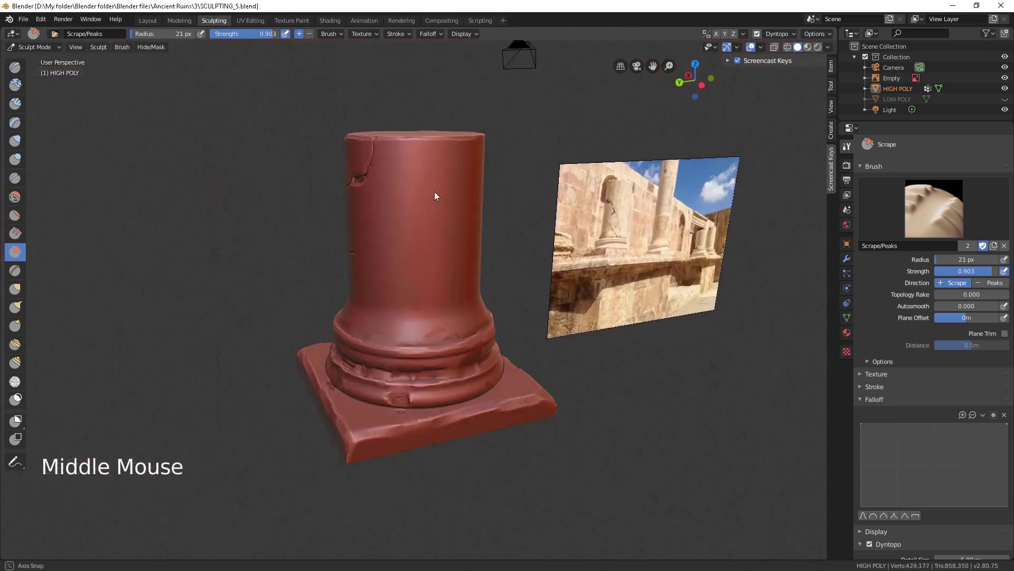
Switch to the Crease brush with a 6 px radius
key(shift+c)
mouse_move(465, 213)
middle_down()
mouse_move(492, 210)
mouse_move(418, 118)
mouse_move(449, 126)
mouse_move(477, 228)
mouse_move(469, 228)
mouse_move(499, 185)
middle_up()
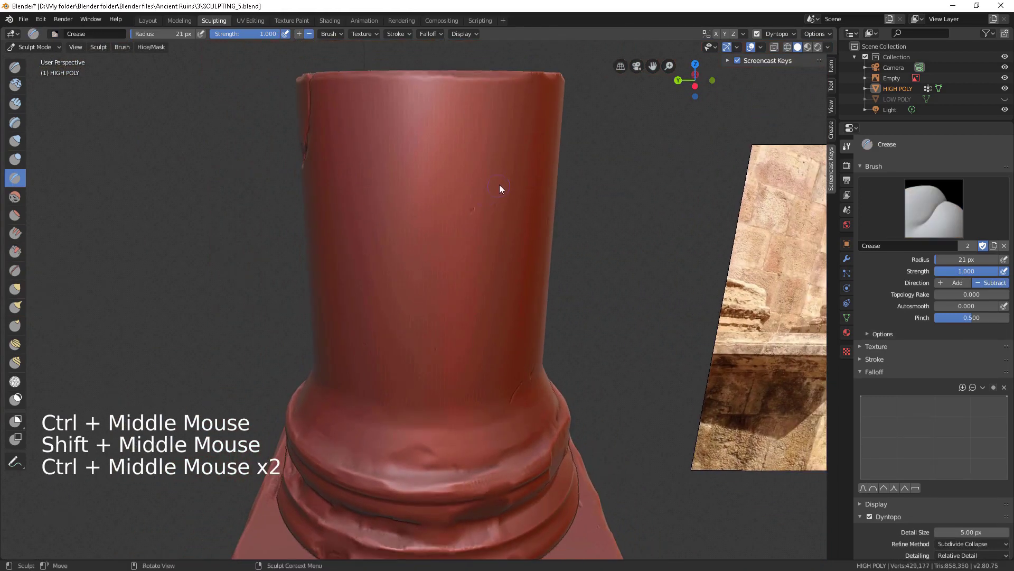
key(f)
click(491, 185)
Carve a long thin crack from the column top down the shaft
shift+middle_drag(449, 140, 462, 112)
drag(466, 53, 432, 237)
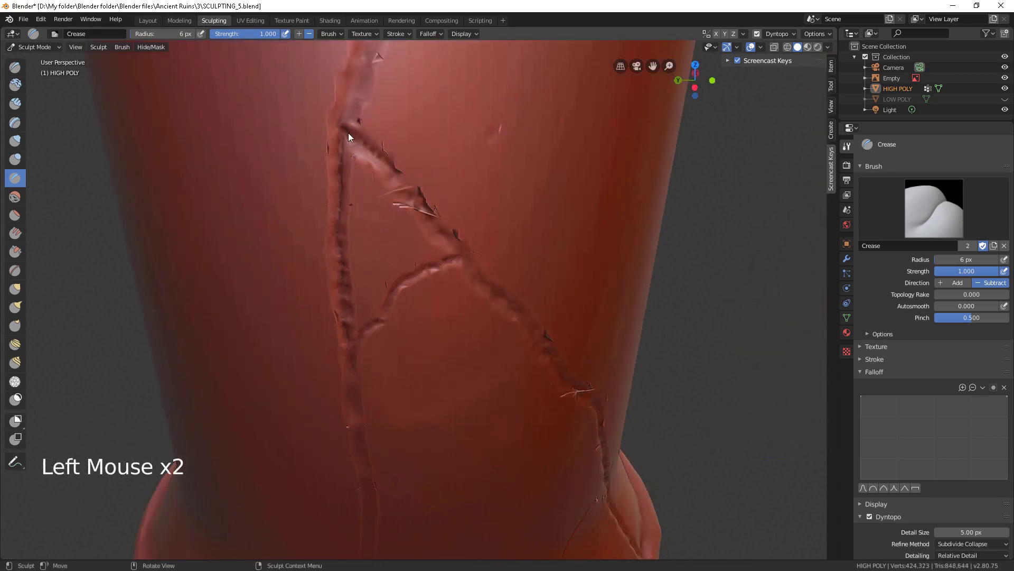
shift+middle_drag(401, 147, 384, 231)
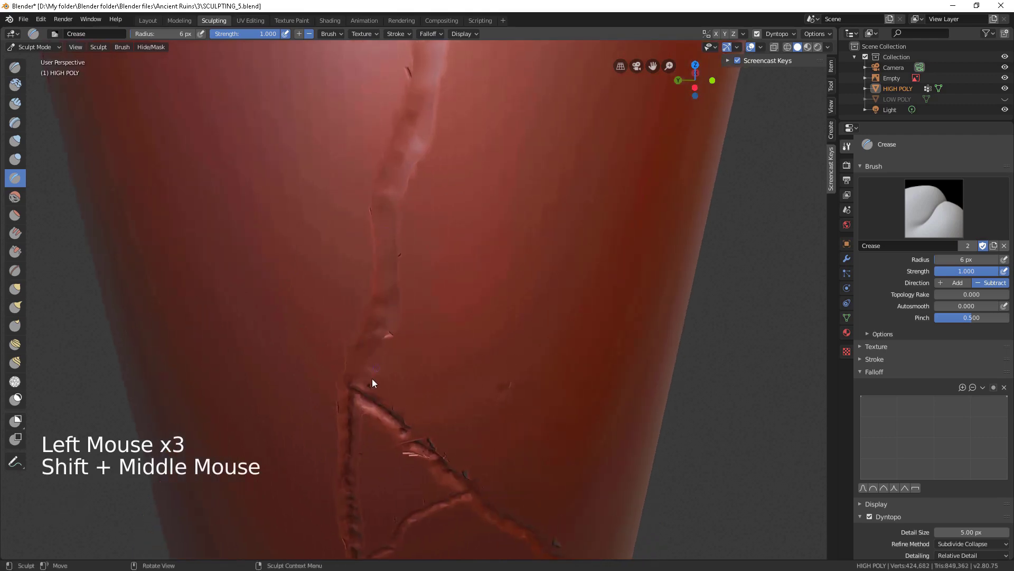
drag(372, 378, 377, 335)
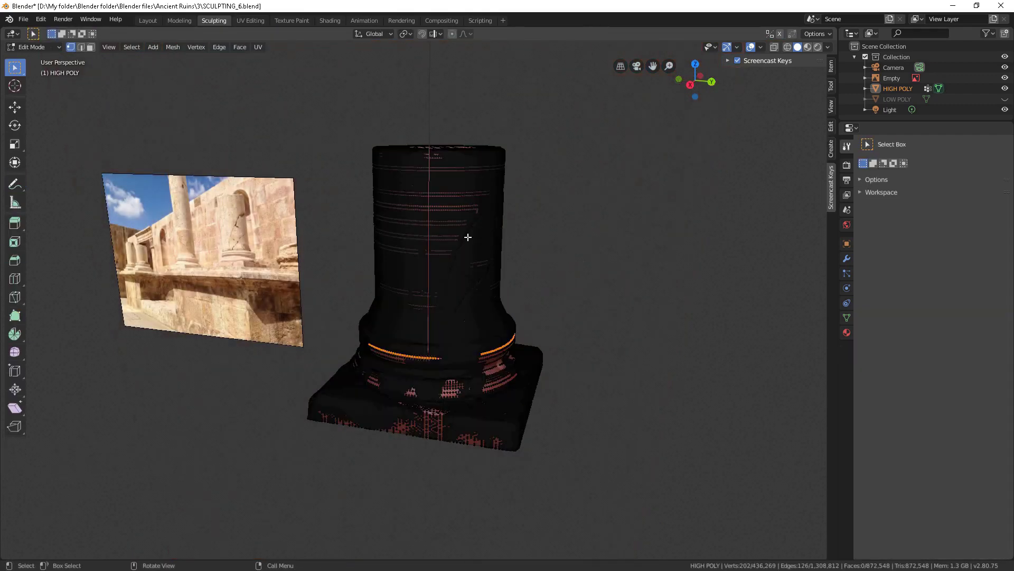
Orbit around the HIGH POLY column in Edit Mode, then go back to Sculpt Mode
middle_drag(468, 236, 614, 275)
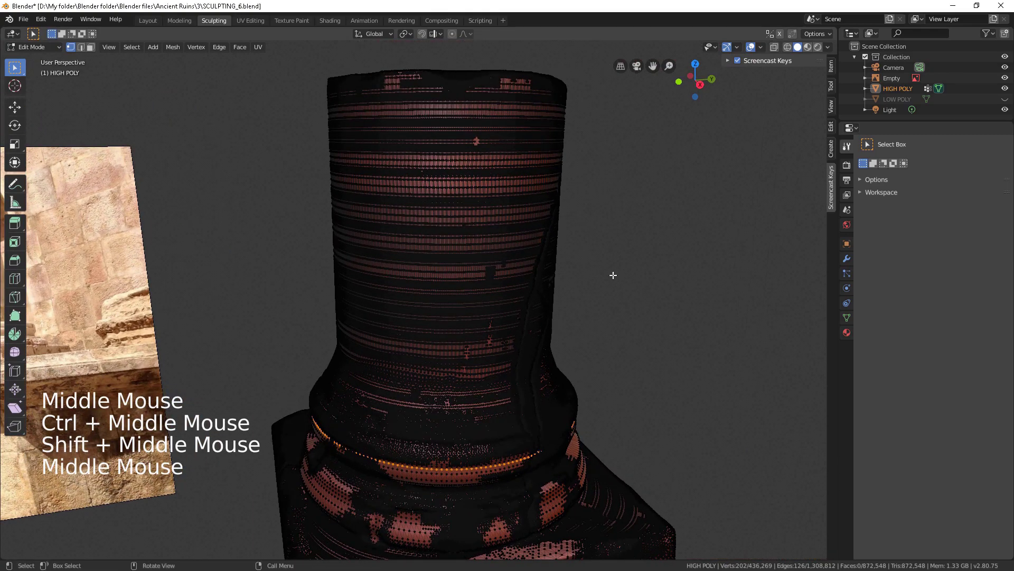
key(Tab)
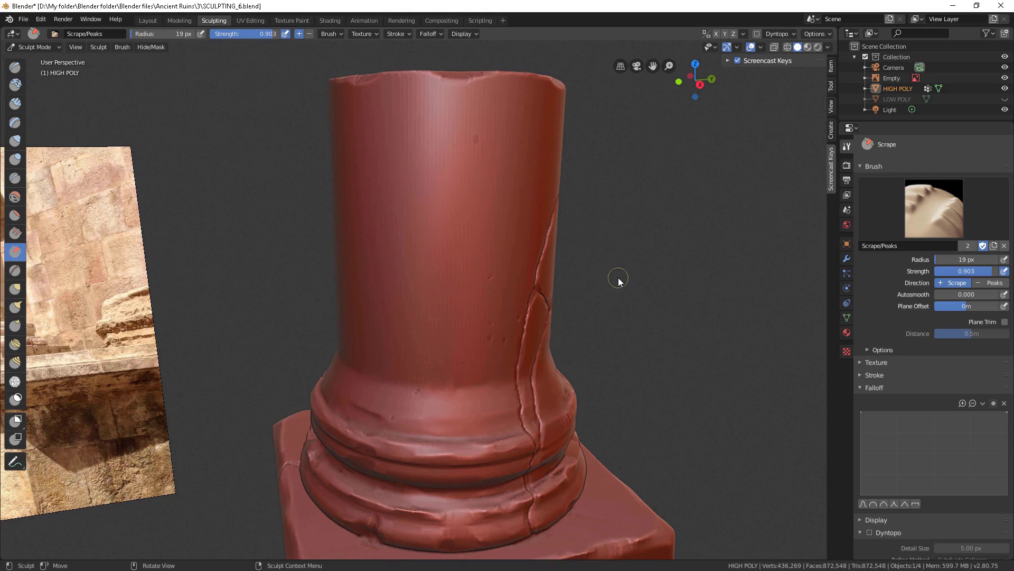
Set brush strength to 0 and enable Dyntopo with Constant Detail at resolution 20
key(shift+f)
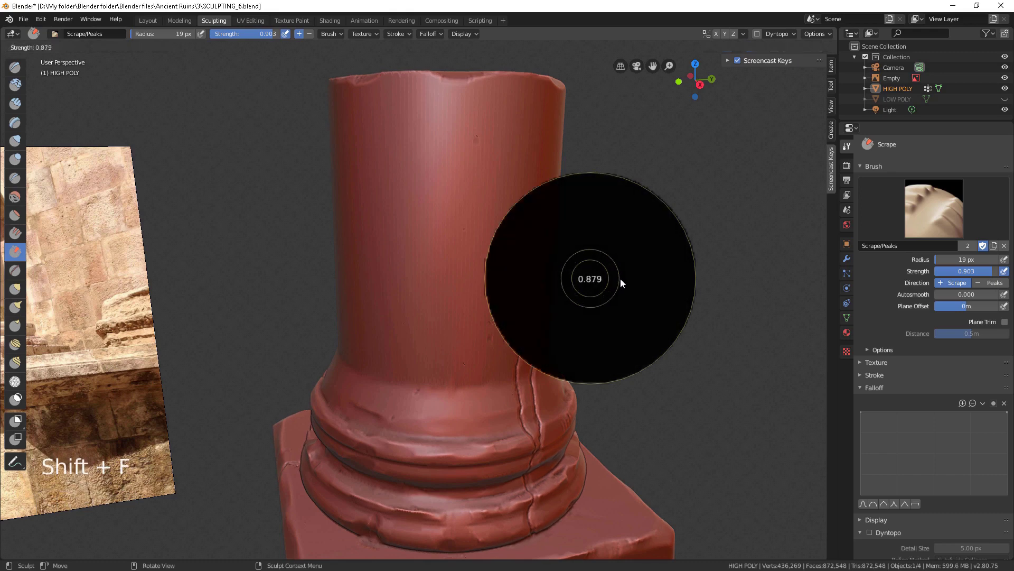
mouse_move(697, 331)
click(710, 353)
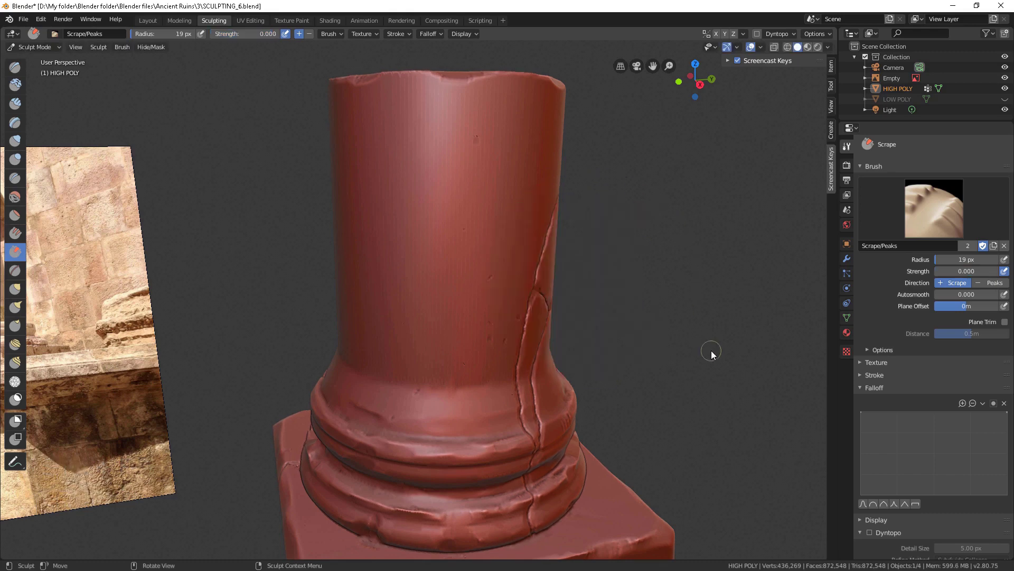
scroll(932, 317, down, 3)
scroll(932, 343, down, 5)
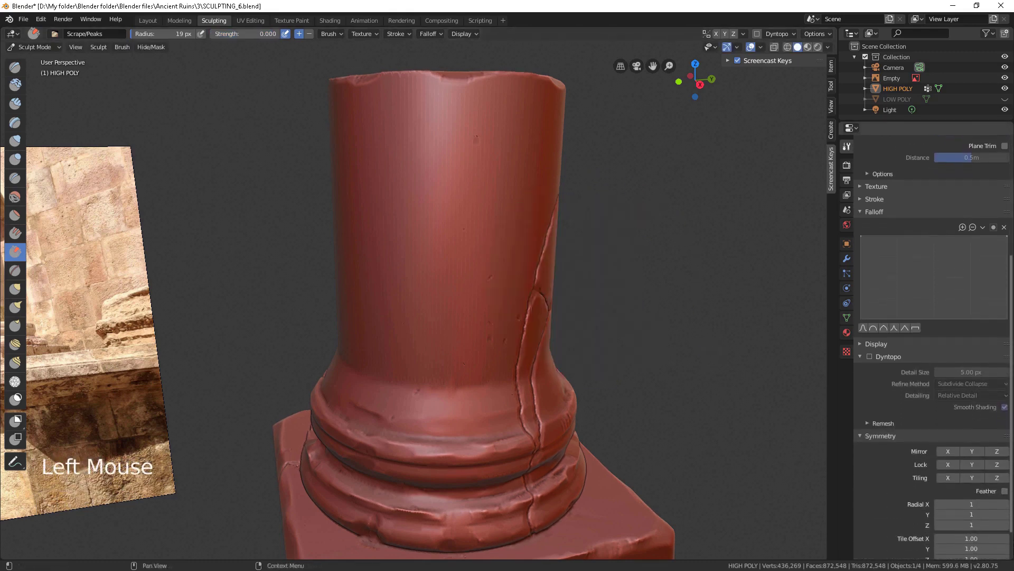
click(871, 351)
click(870, 353)
click(950, 401)
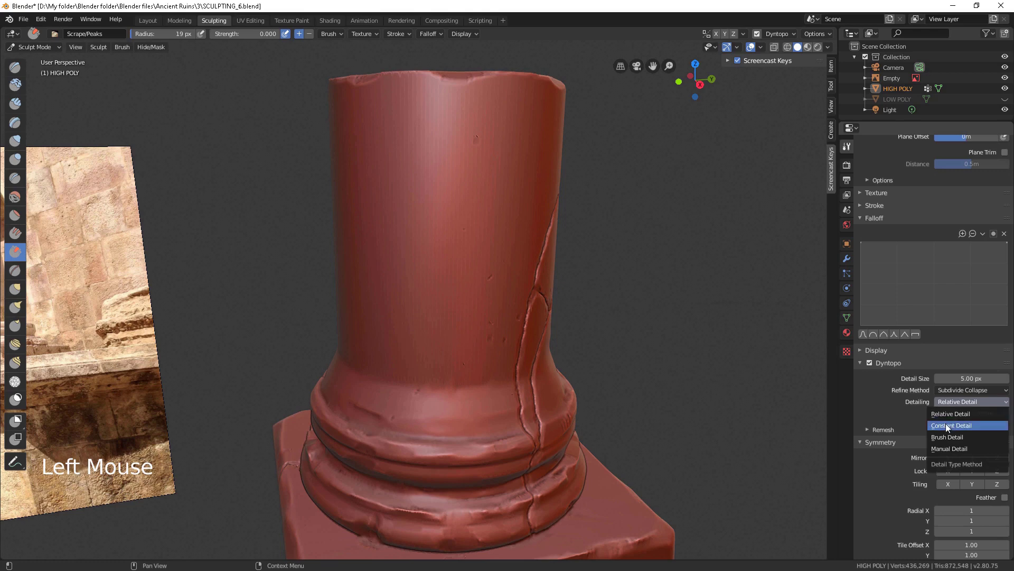
click(948, 425)
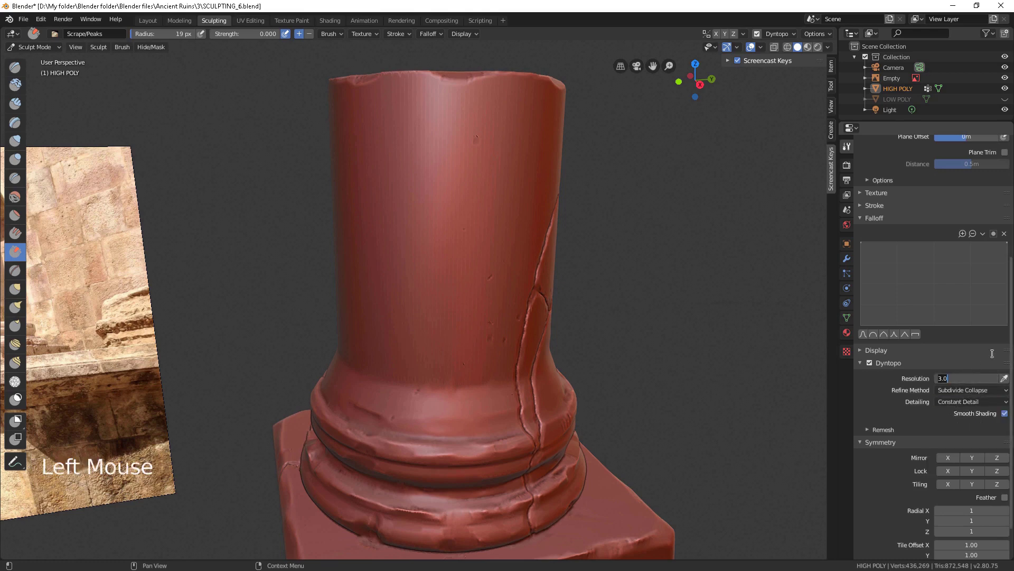
mouse_move(581, 222)
middle_down()
mouse_move(429, 160)
mouse_move(528, 128)
middle_up()
click(528, 128)
Sculpt crack strokes across the column shaft, then switch the column into Edit Mode
middle_drag(500, 177, 450, 175)
click(499, 164)
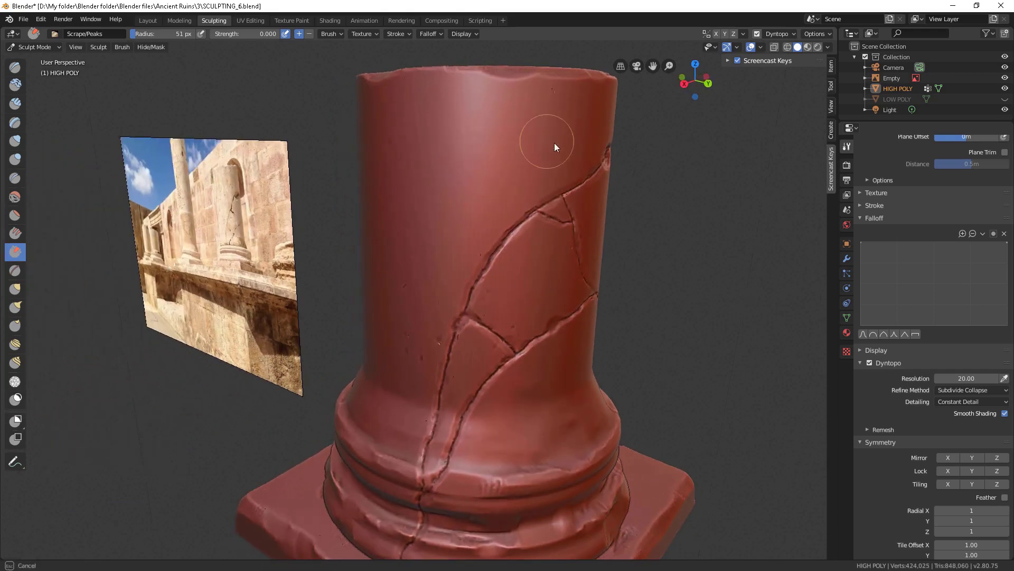
middle_drag(554, 147, 464, 159)
click(444, 189)
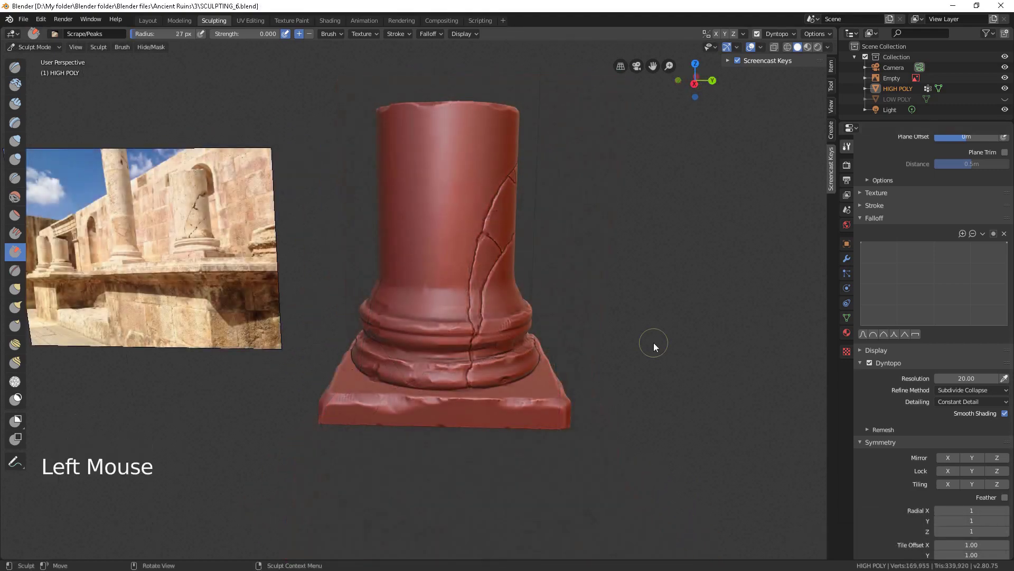
key(Tab)
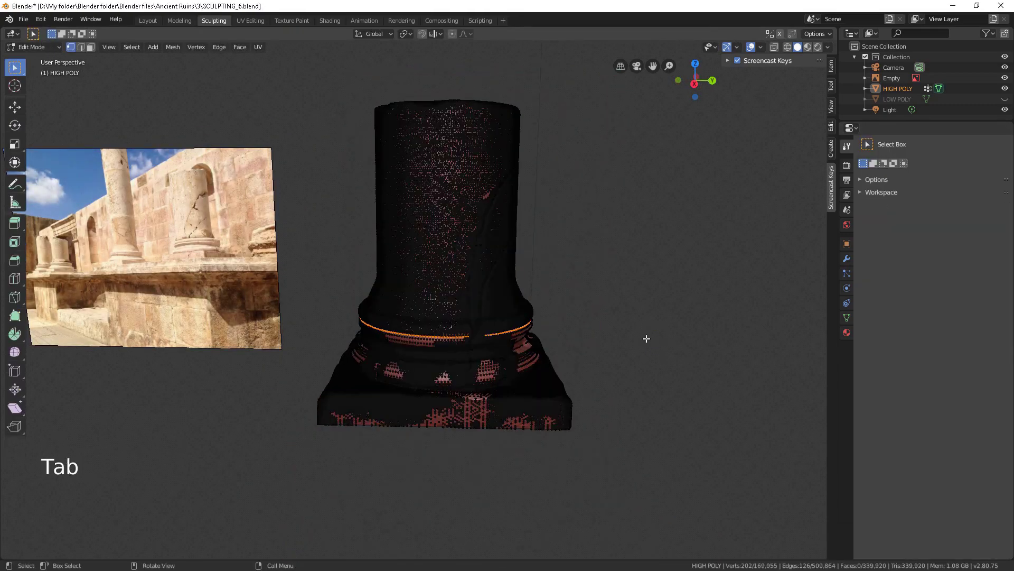
Frame the upper column and re-enable Dyntopo for sculpting with the Crease brush
scroll(462, 228, up, 5)
middle_drag(464, 229, 438, 222)
scroll(485, 274, down, 1)
scroll(469, 283, up, 3)
scroll(464, 290, down, 3)
shift+scroll(464, 296, down, 1)
mouse_move(464, 296)
shift+middle_down()
mouse_move(475, 361)
mouse_move(446, 256)
mouse_move(492, 275)
shift+middle_up()
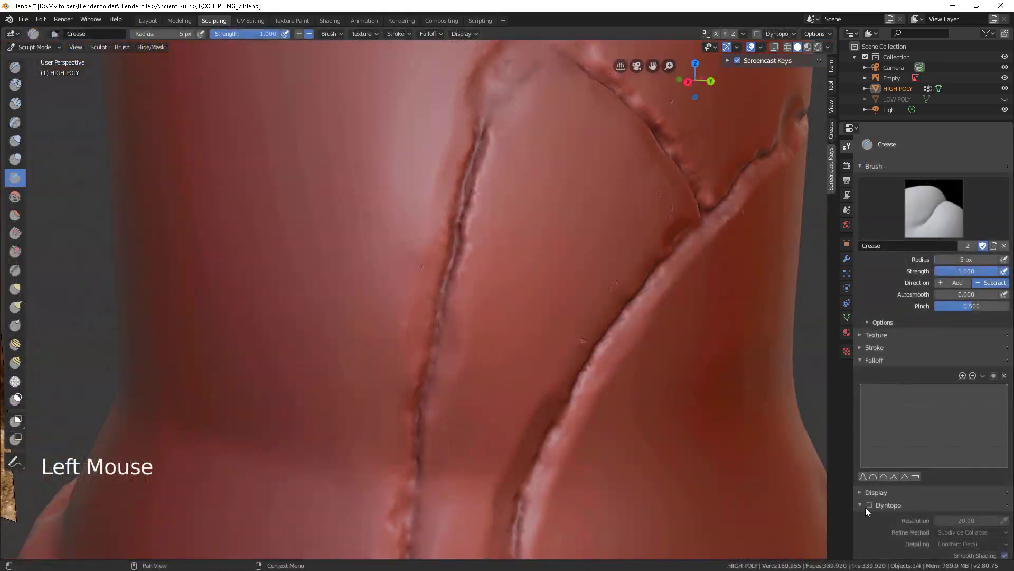
click(870, 505)
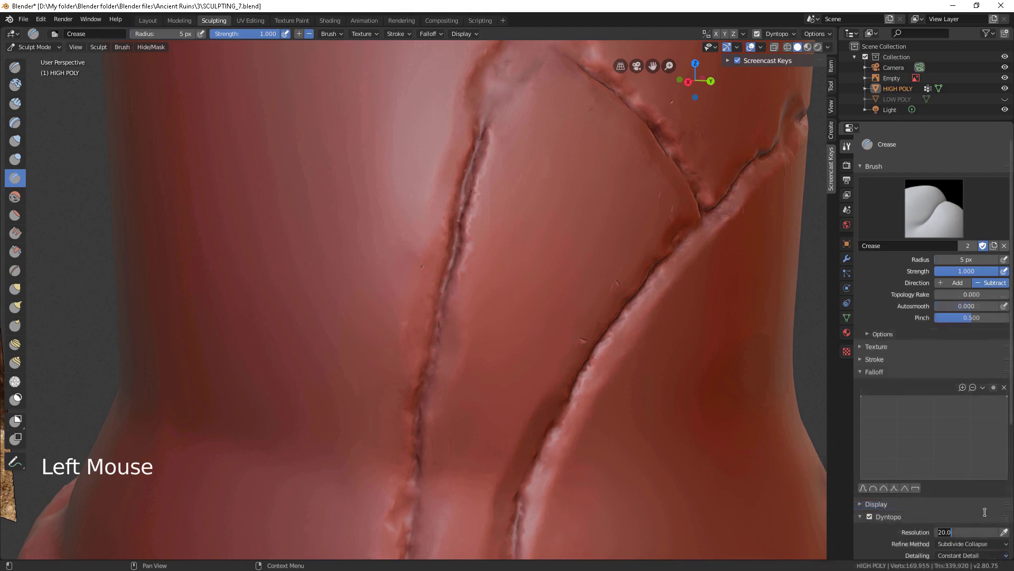
Zoom in on the upper-shaft cracks, set brush radius to 15 px, and smooth the gouge edges
middle_drag(306, 243, 372, 188)
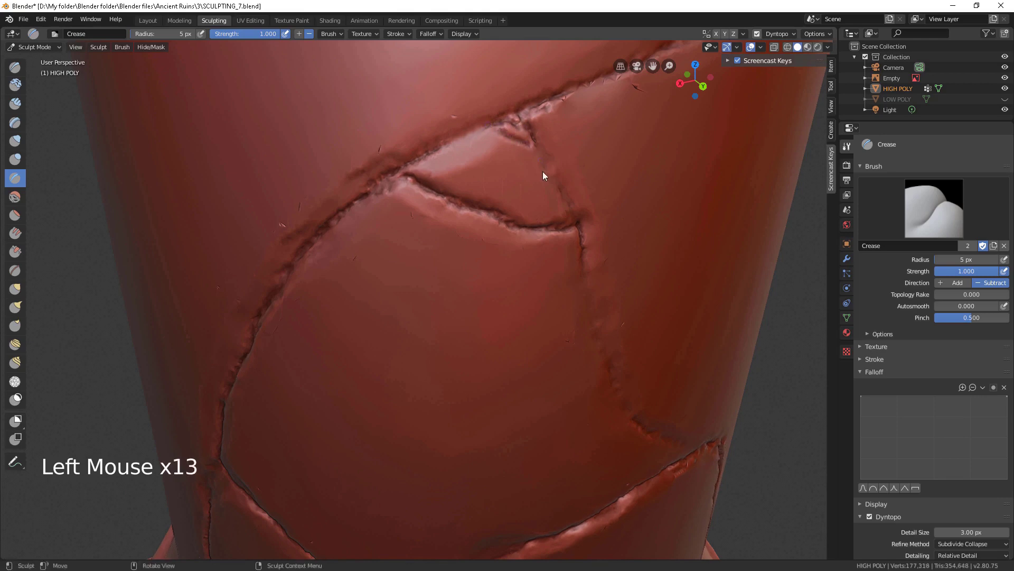
mouse_move(543, 171)
middle_down()
mouse_move(534, 160)
mouse_move(327, 139)
middle_up()
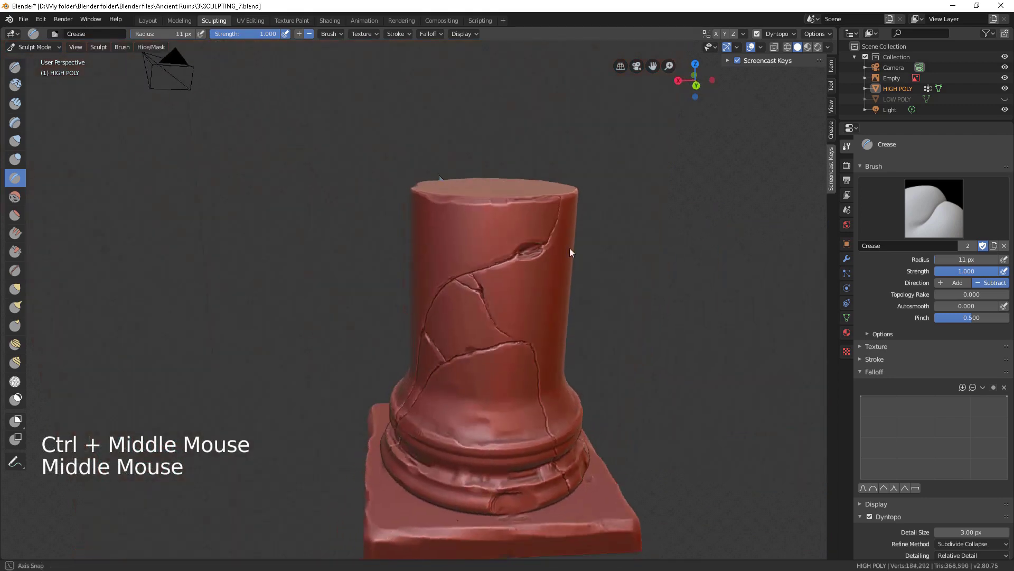
mouse_move(570, 249)
middle_down()
mouse_move(517, 238)
mouse_move(587, 197)
middle_up()
key(f)
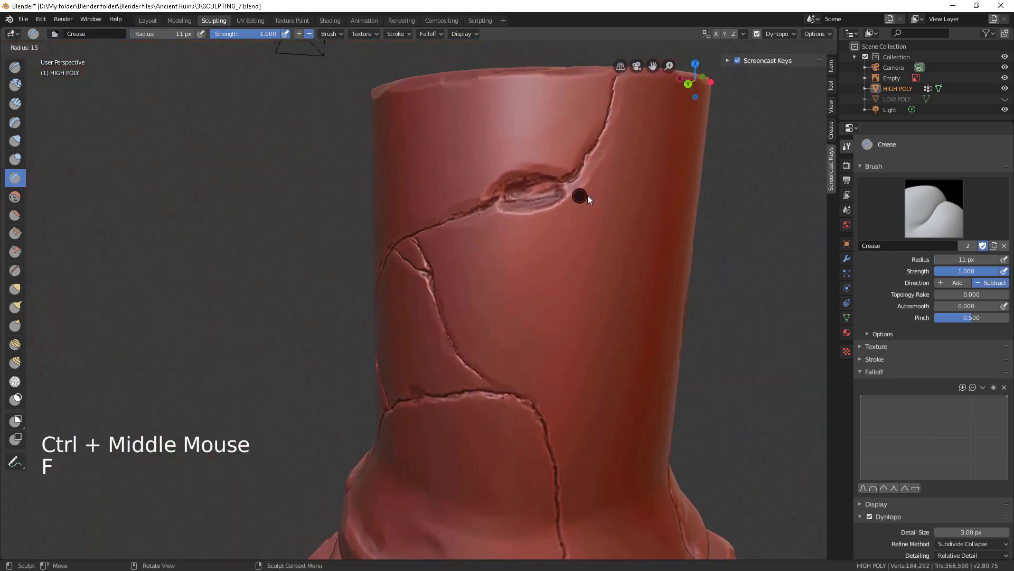
click(587, 195)
shift+drag(512, 194, 529, 193)
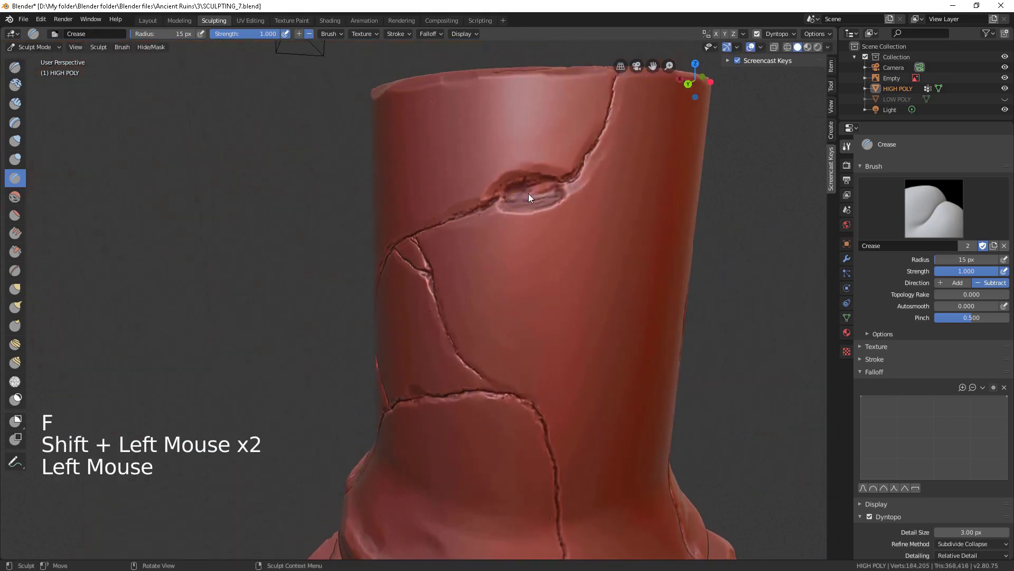